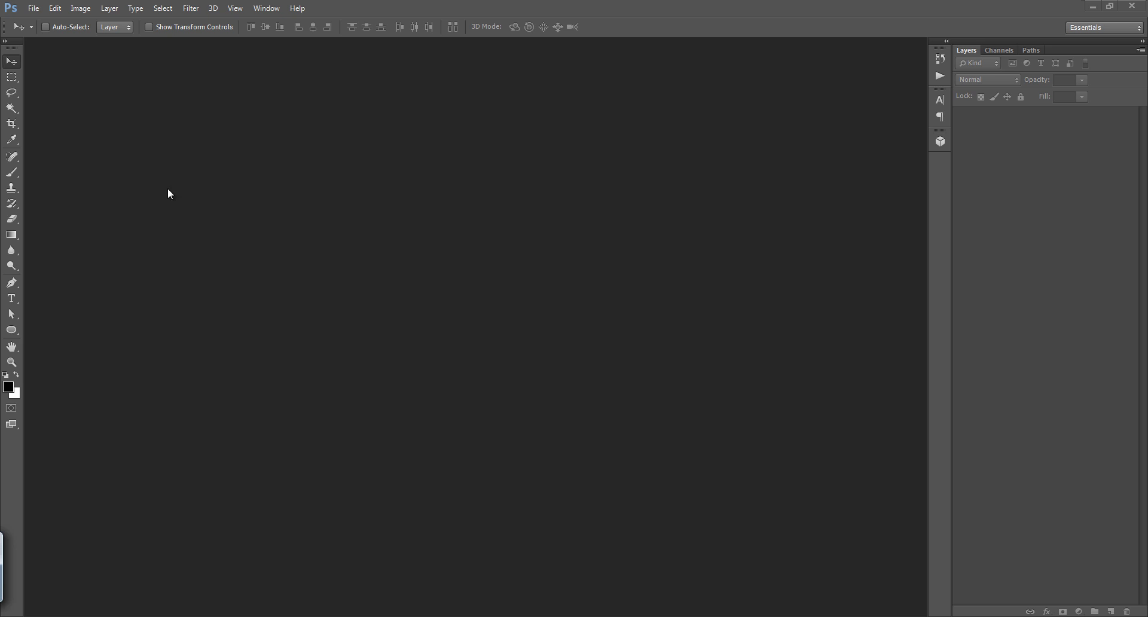
- Create a new white 1280×720 px document at a resolution of 100 pixels per inch
click(34, 8)
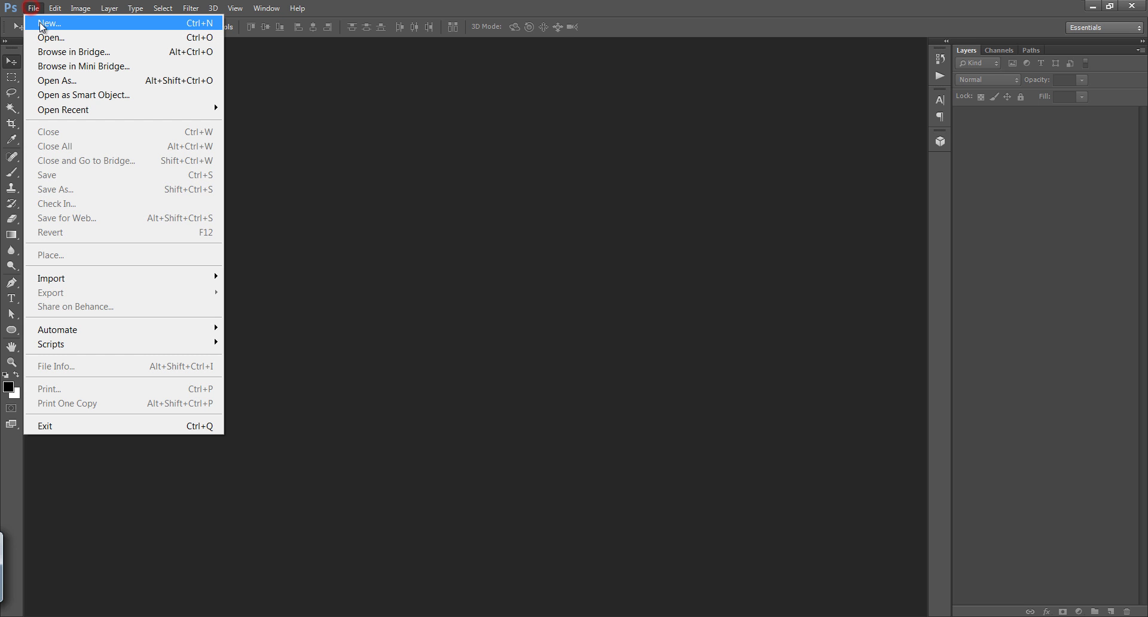
click(44, 24)
click(547, 219)
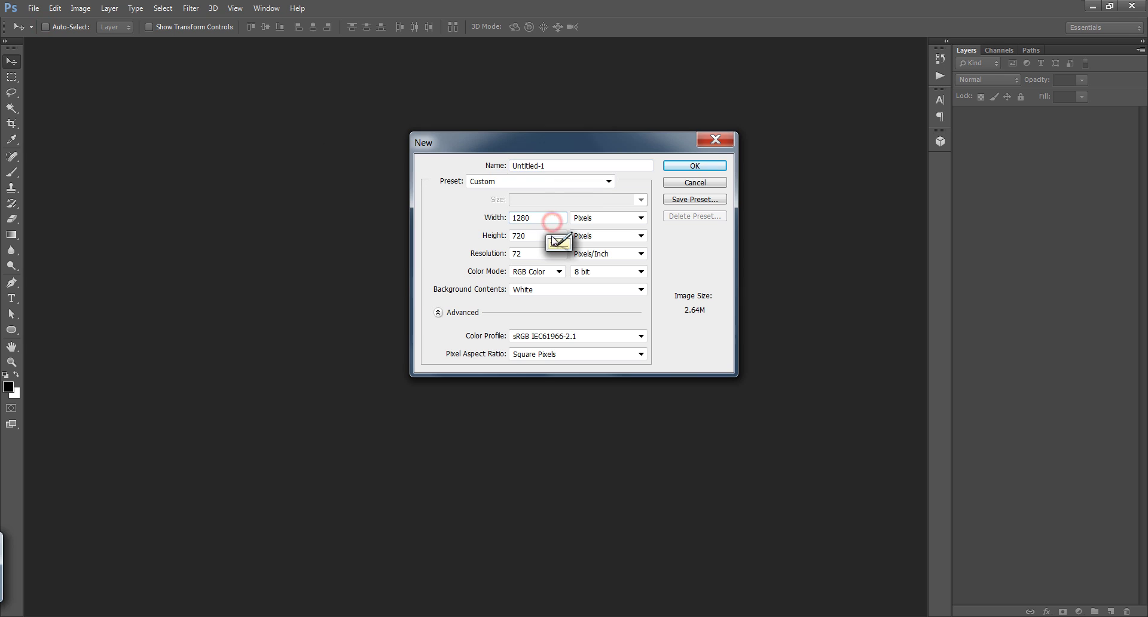
double_click(534, 254)
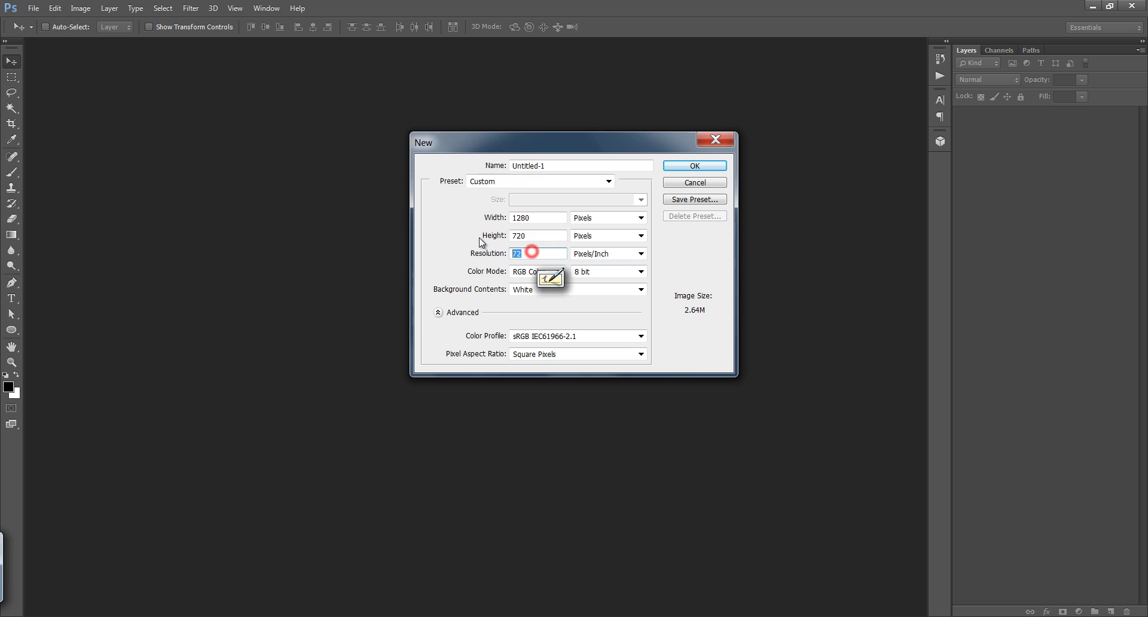
text(100)
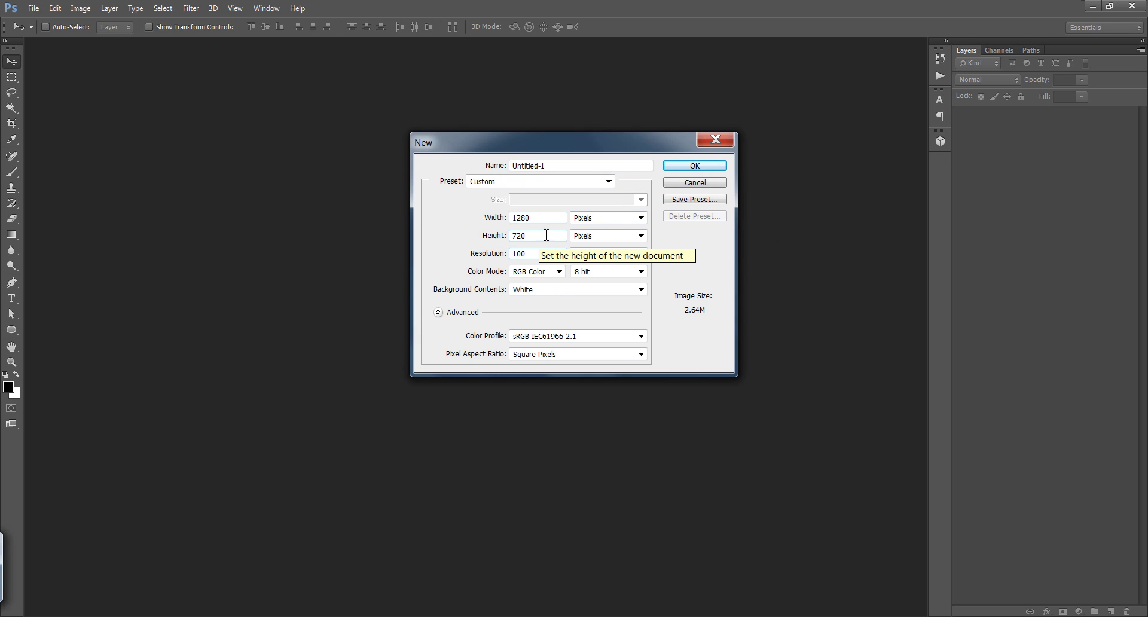
click(693, 165)
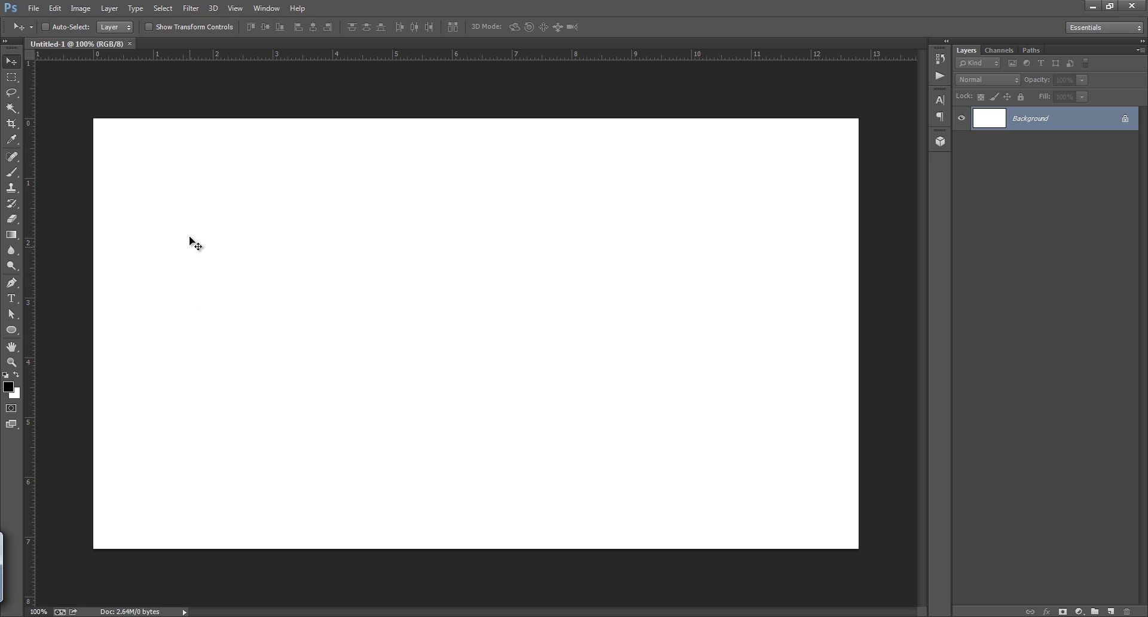
- Switch to the Brush Tool and choose the 8 px, 100% hardness round brush tip
click(12, 171)
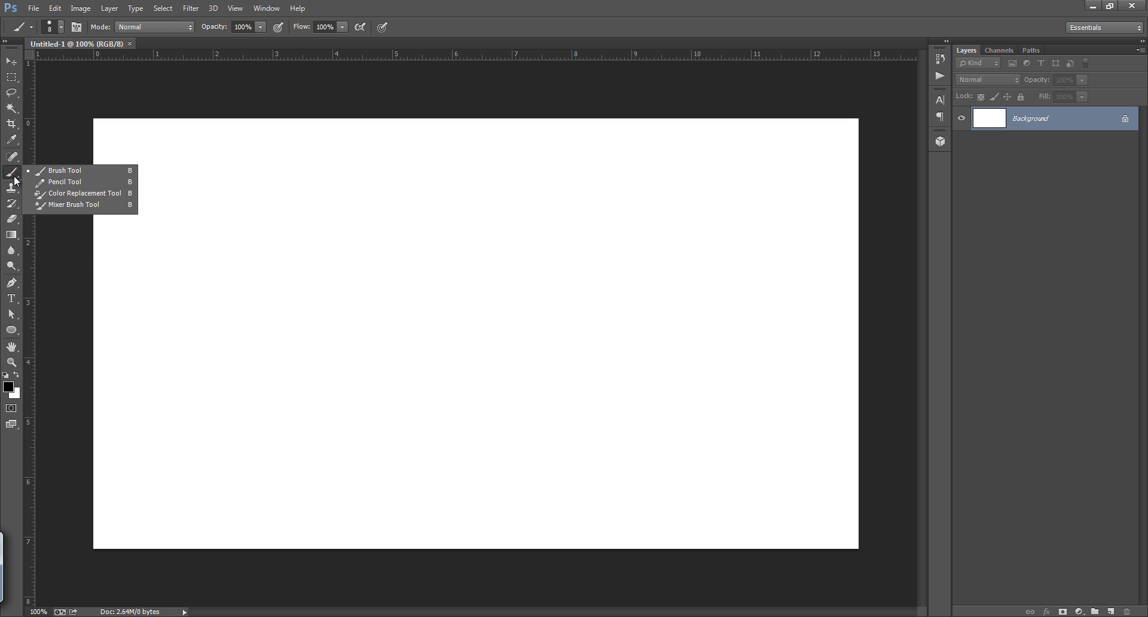
click(70, 170)
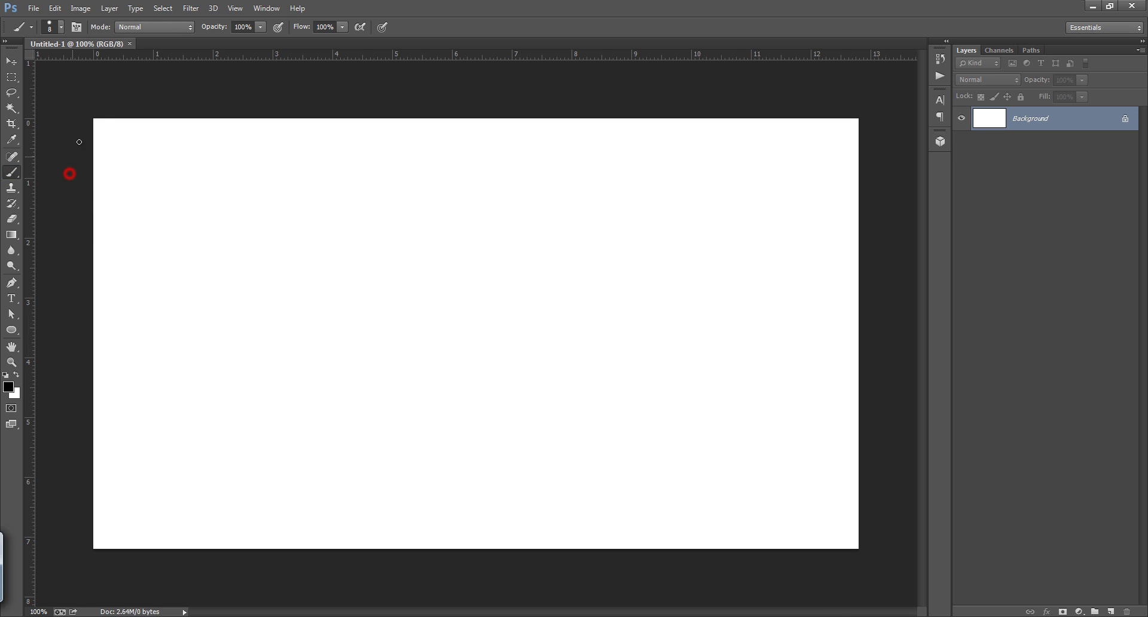
click(54, 28)
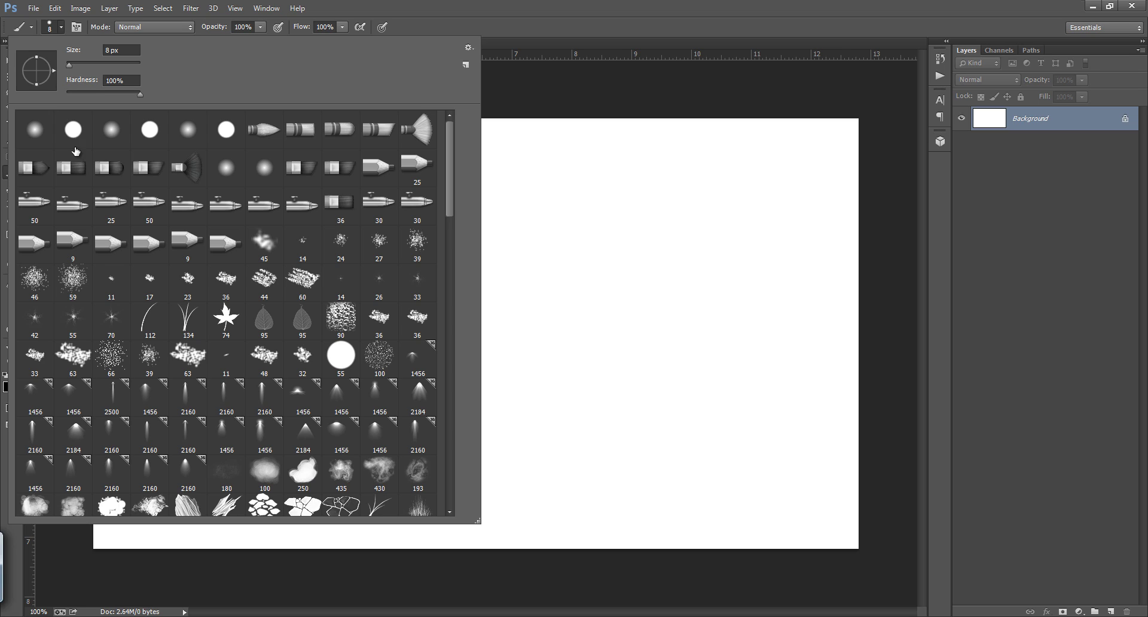
click(74, 129)
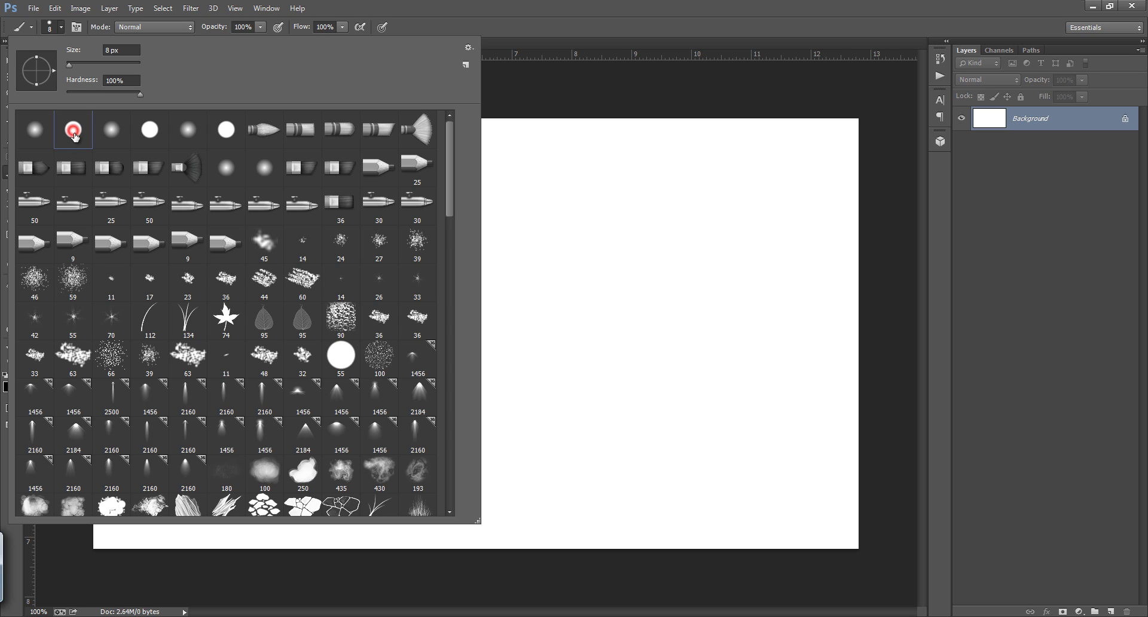
click(476, 19)
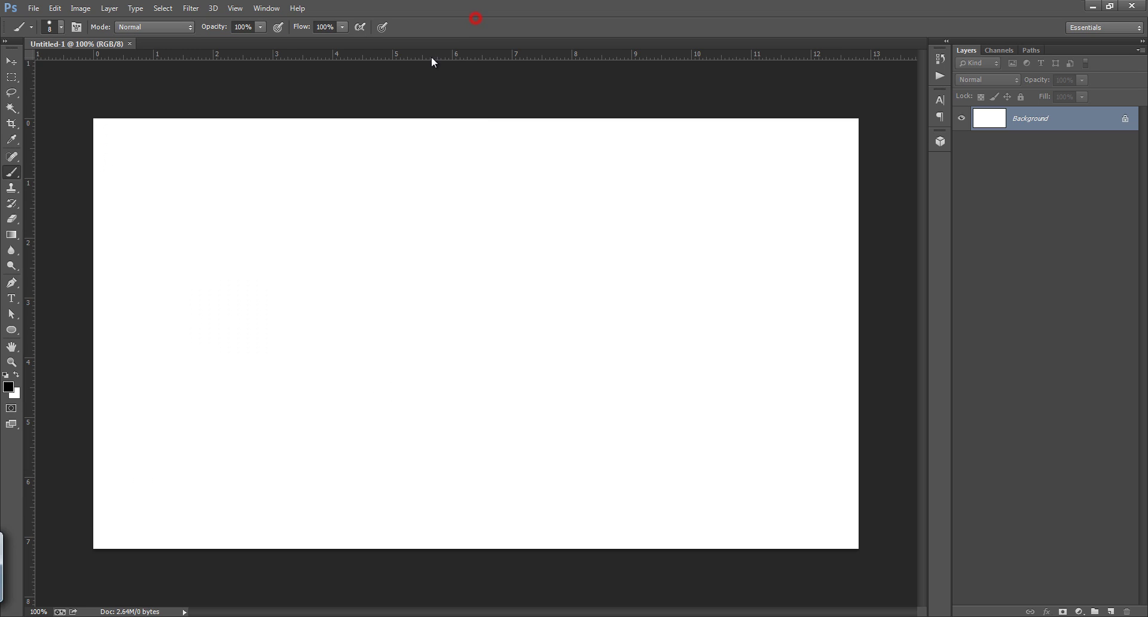
- Turn on Shape Dynamics in the floating brush settings with Minimum Diameter at 21%
click(77, 27)
drag(546, 110, 689, 90)
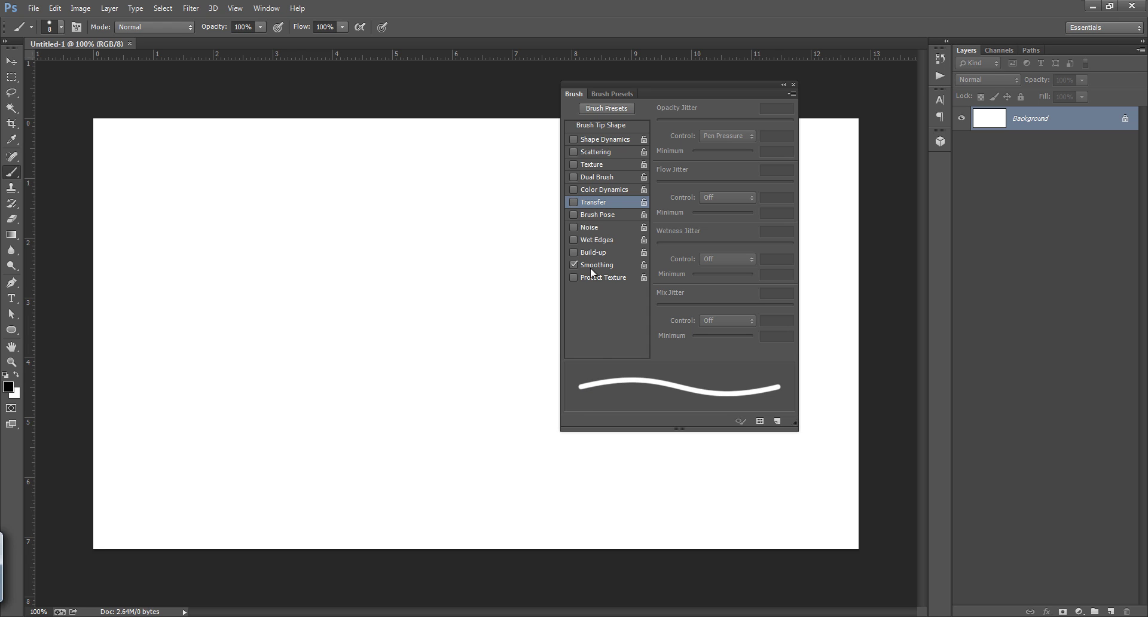
click(574, 139)
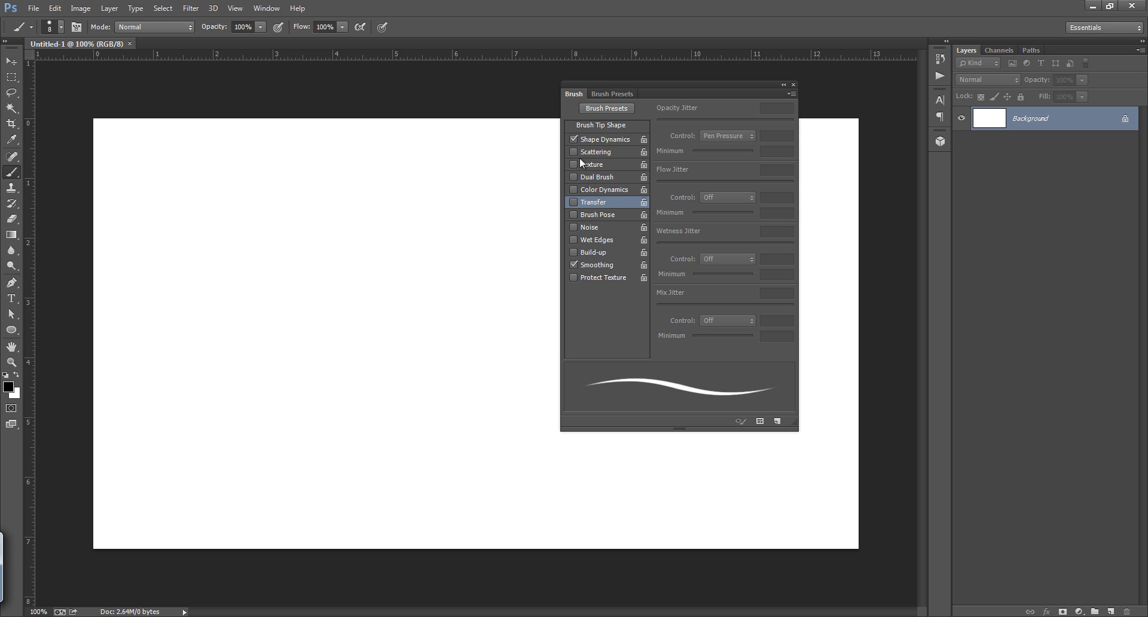
click(575, 139)
click(575, 140)
click(573, 140)
click(573, 140)
click(601, 140)
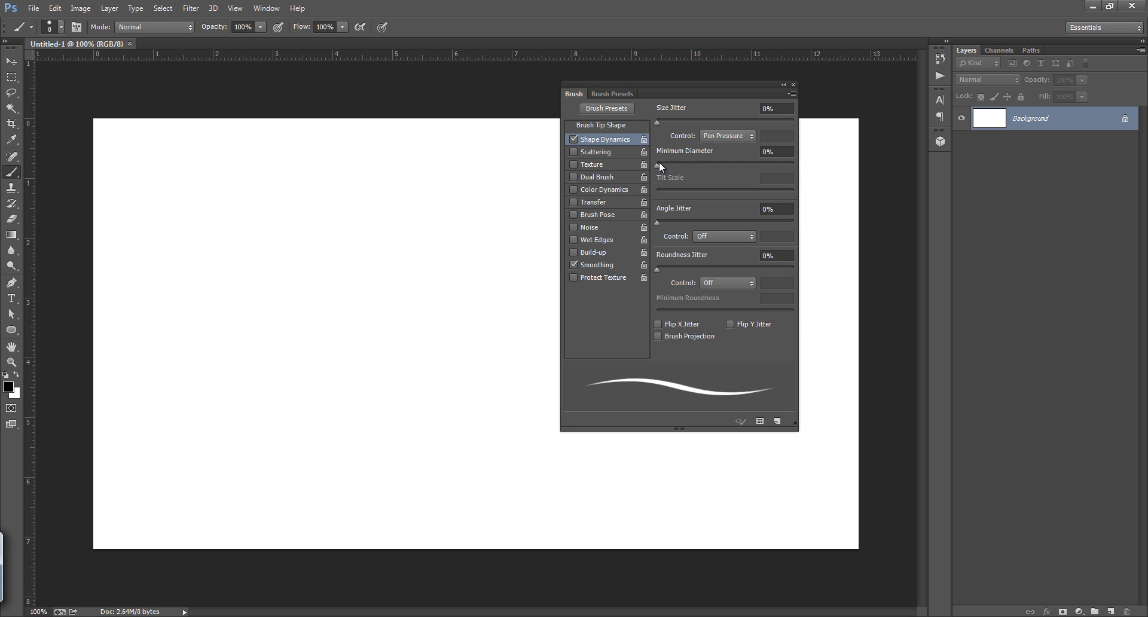
mouse_move(659, 164)
mouse_down()
mouse_move(686, 162)
mouse_move(656, 166)
mouse_up()
click(792, 85)
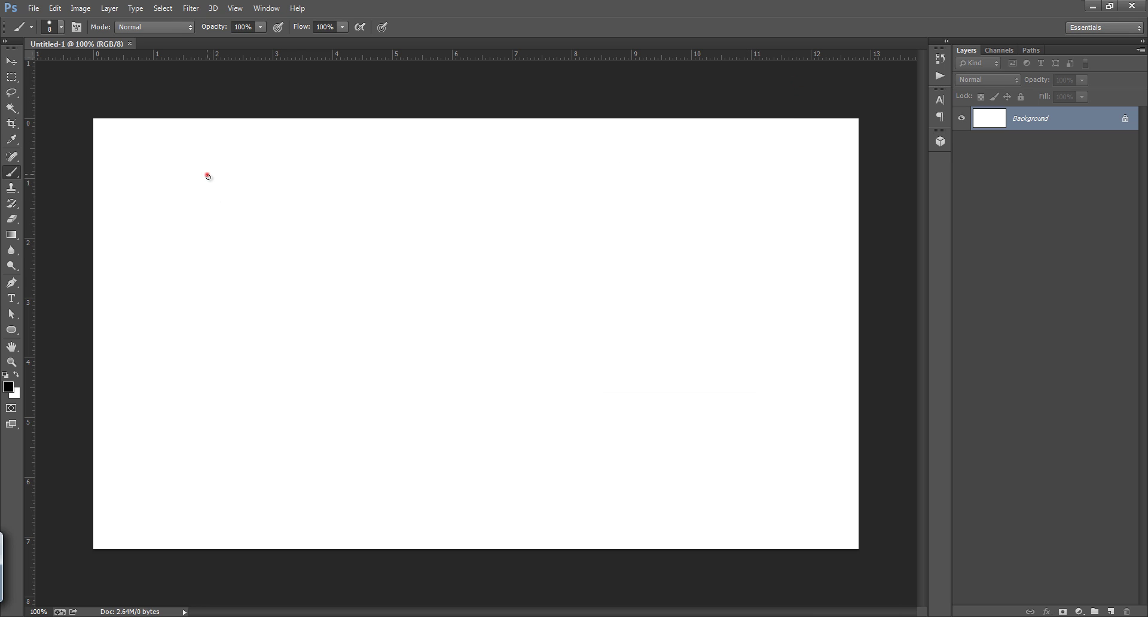
- Paint tapered test strokes, undo them, and reduce the brush size to 15
drag(208, 175, 211, 234)
drag(247, 168, 244, 252)
key(bracketright)
key(bracketright)
key(bracketright)
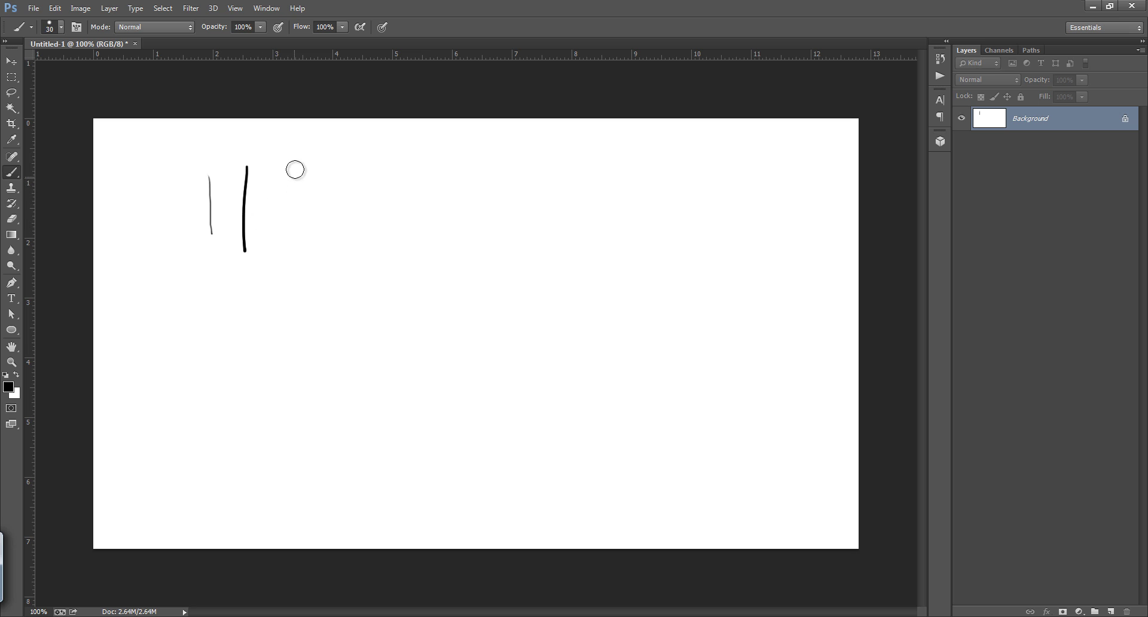
drag(296, 168, 292, 216)
drag(323, 158, 317, 221)
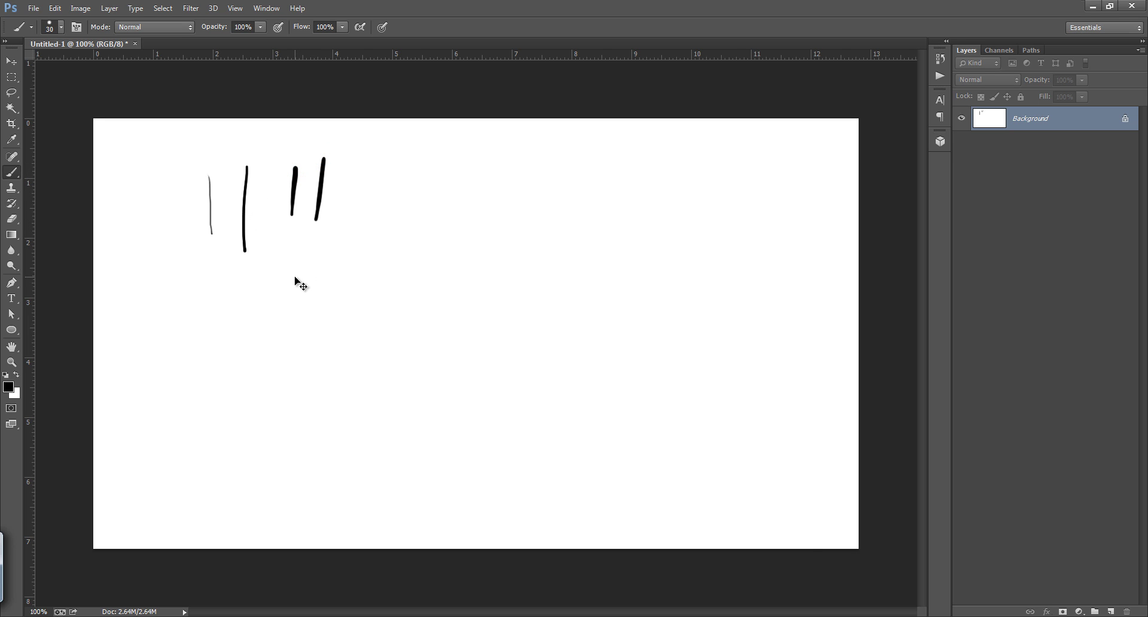
key(ctrl+alt+z)
key(ctrl+alt+z)
key(ctrl+alt+z)
key(ctrl+alt+z)
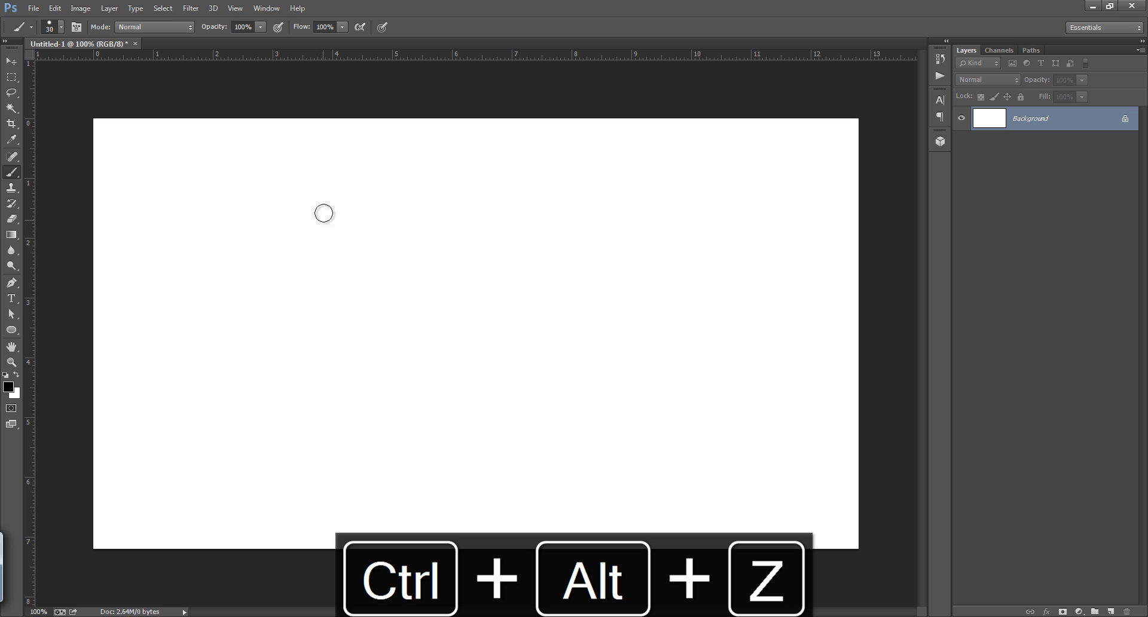
key(bracketleft)
key(bracketleft)
key(bracketleft)
key(bracketleft)
key(bracketleft)
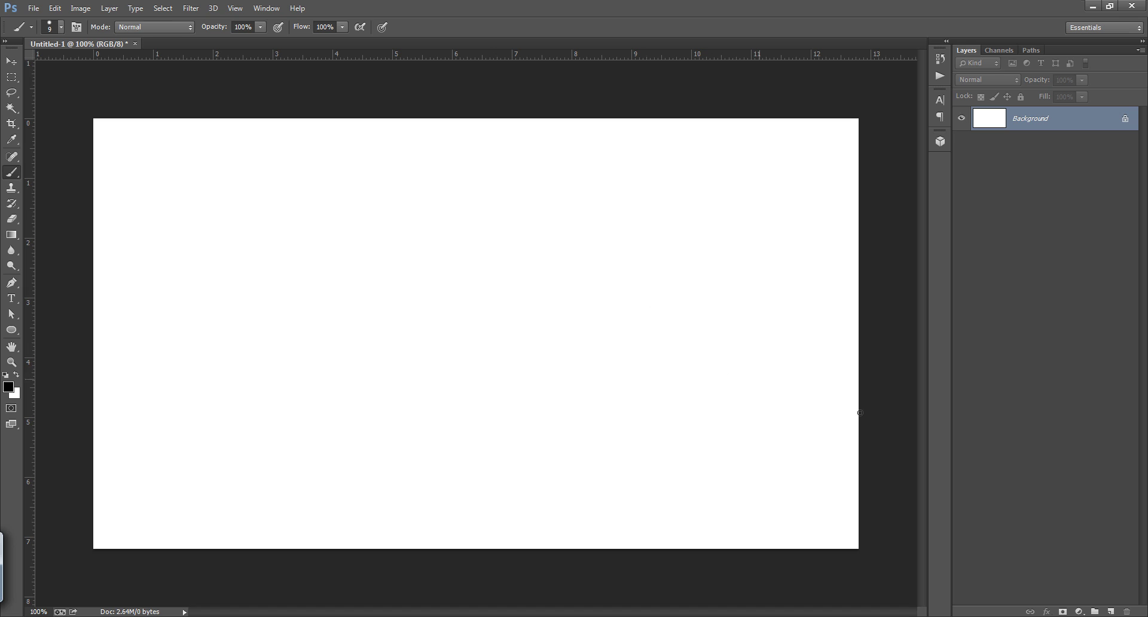
- On a new Layer 1, handwrite an underlined 'Jack' signature, then hide that layer
click(1110, 611)
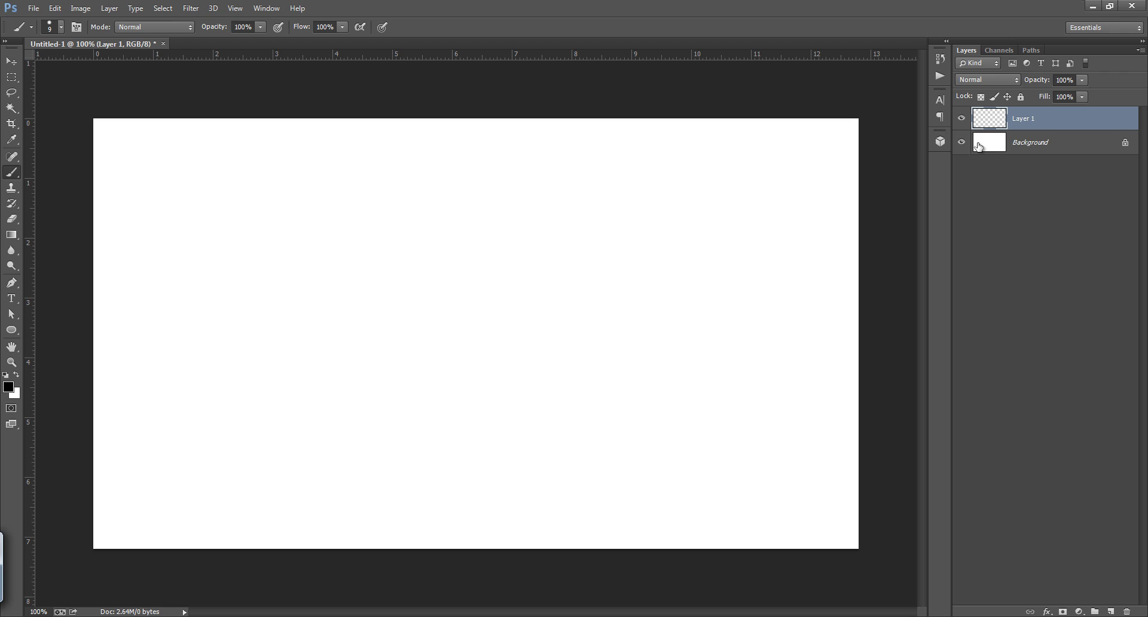
mouse_move(342, 252)
mouse_down()
mouse_move(373, 353)
mouse_move(350, 334)
mouse_up()
mouse_move(375, 299)
mouse_down()
mouse_move(379, 325)
mouse_move(405, 320)
mouse_up()
mouse_move(405, 258)
mouse_down()
mouse_move(407, 323)
mouse_move(432, 305)
mouse_up()
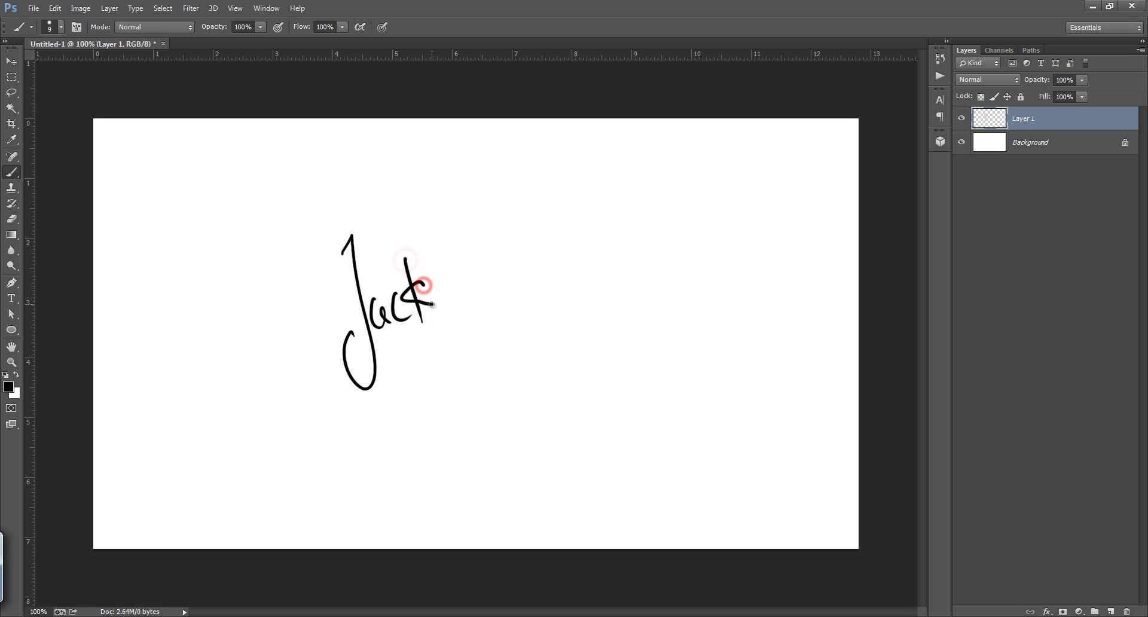
drag(400, 353, 495, 303)
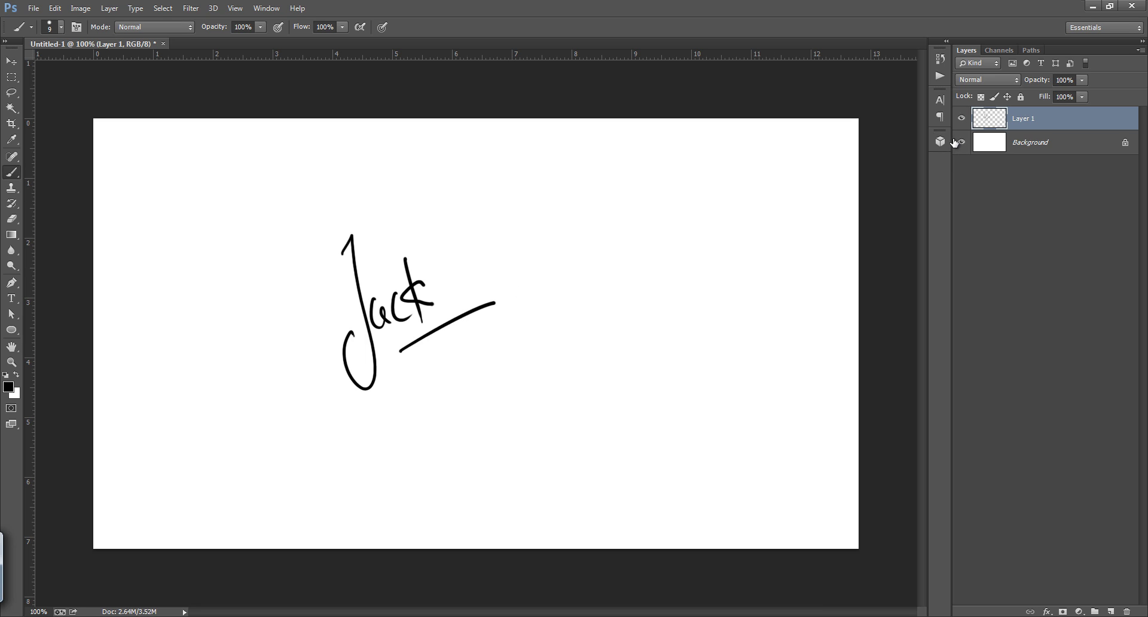
click(961, 119)
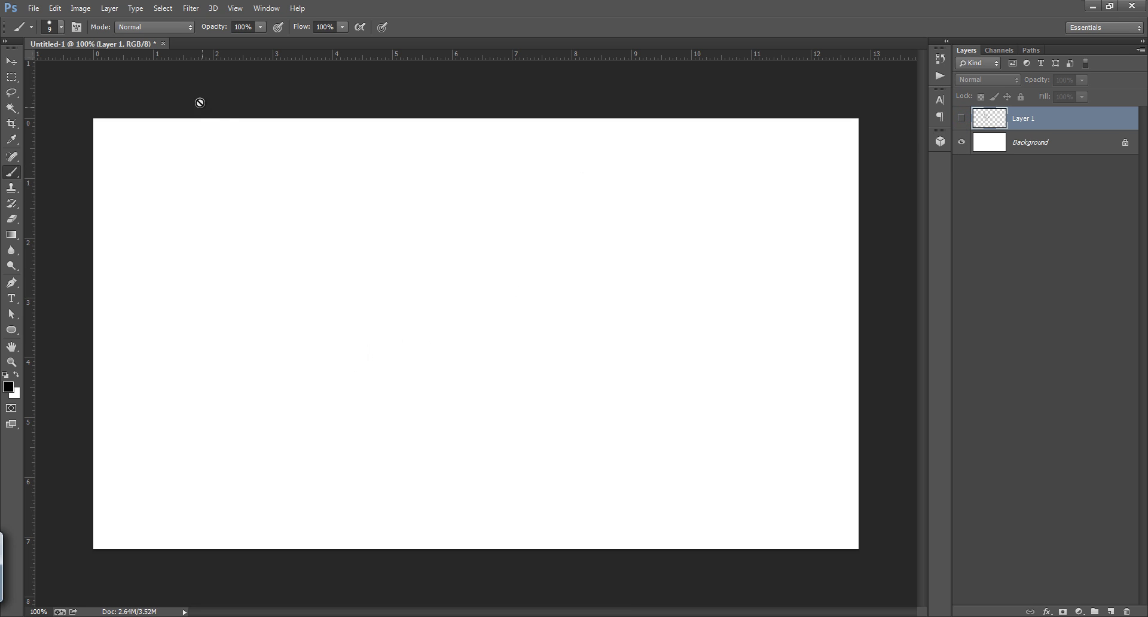
- Enable Transfer in the brush settings, with opacity and flow jitter both controlled by Pen Pressure
click(76, 27)
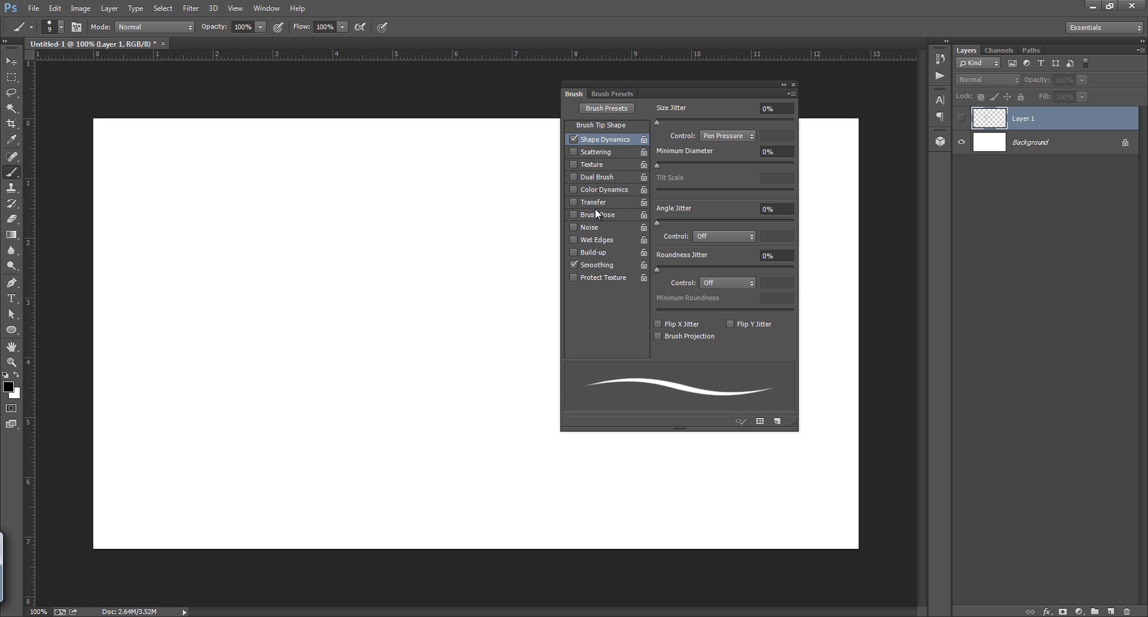
click(572, 202)
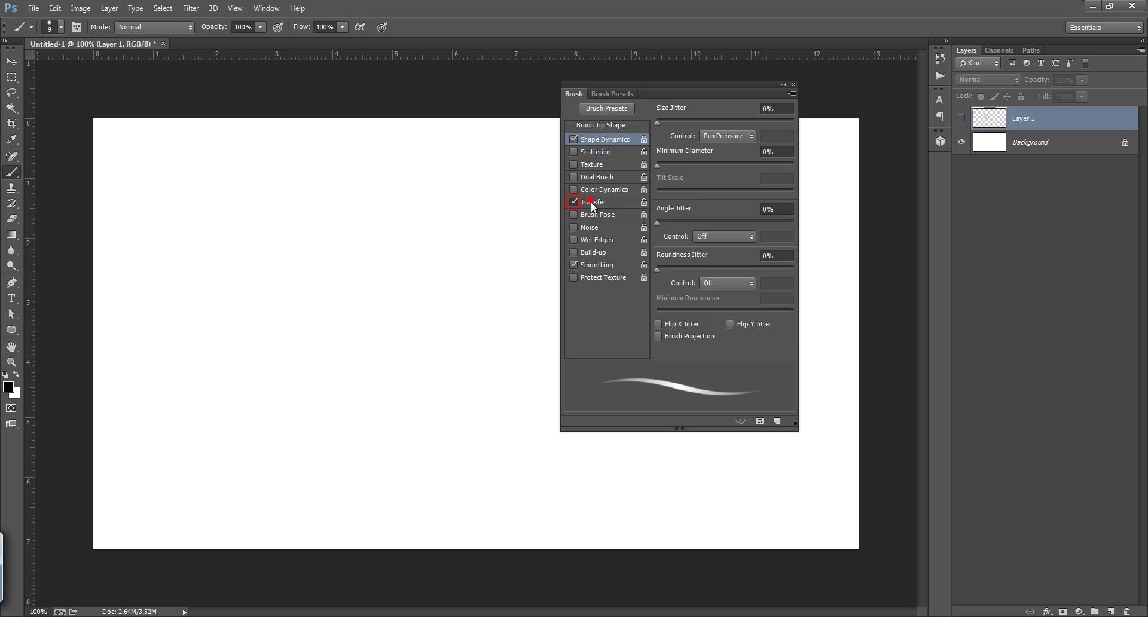
click(590, 202)
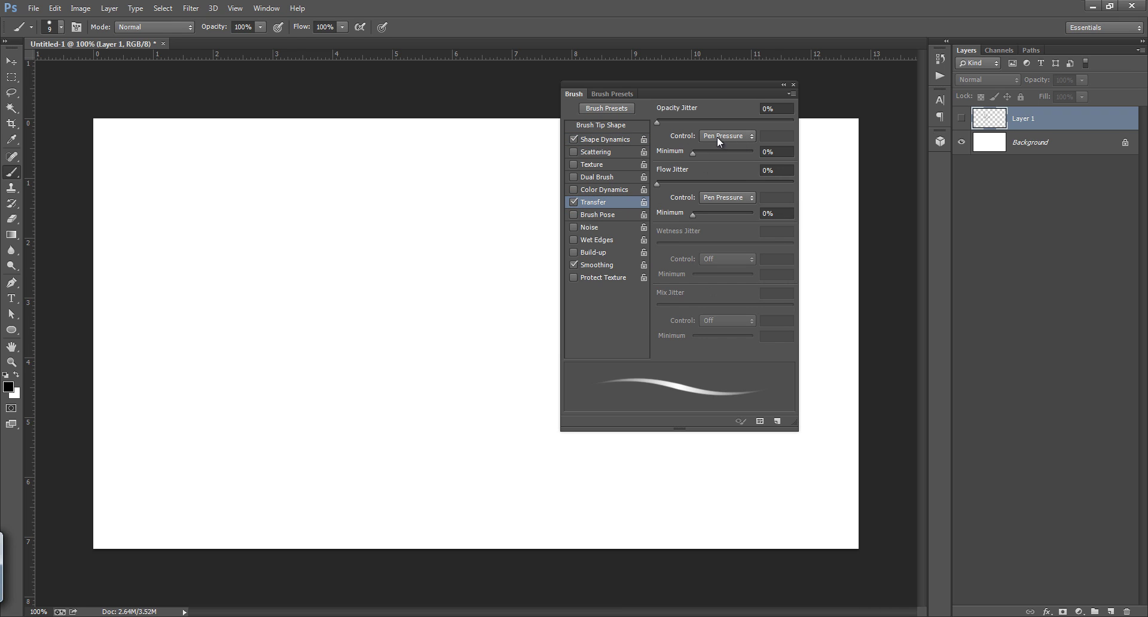
click(733, 136)
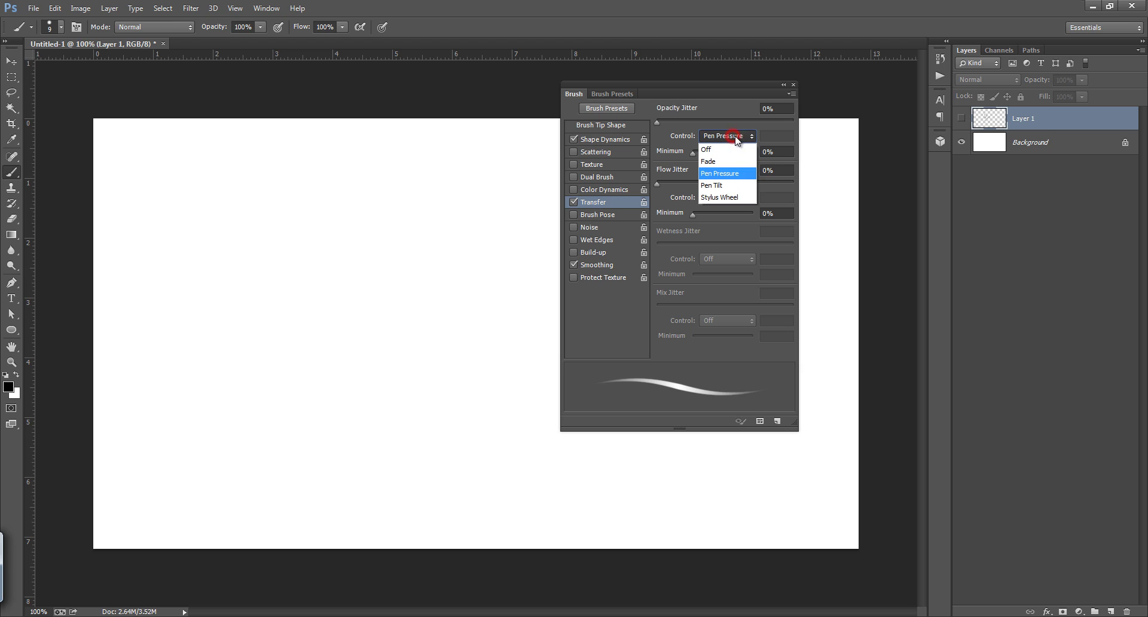
click(729, 173)
click(726, 197)
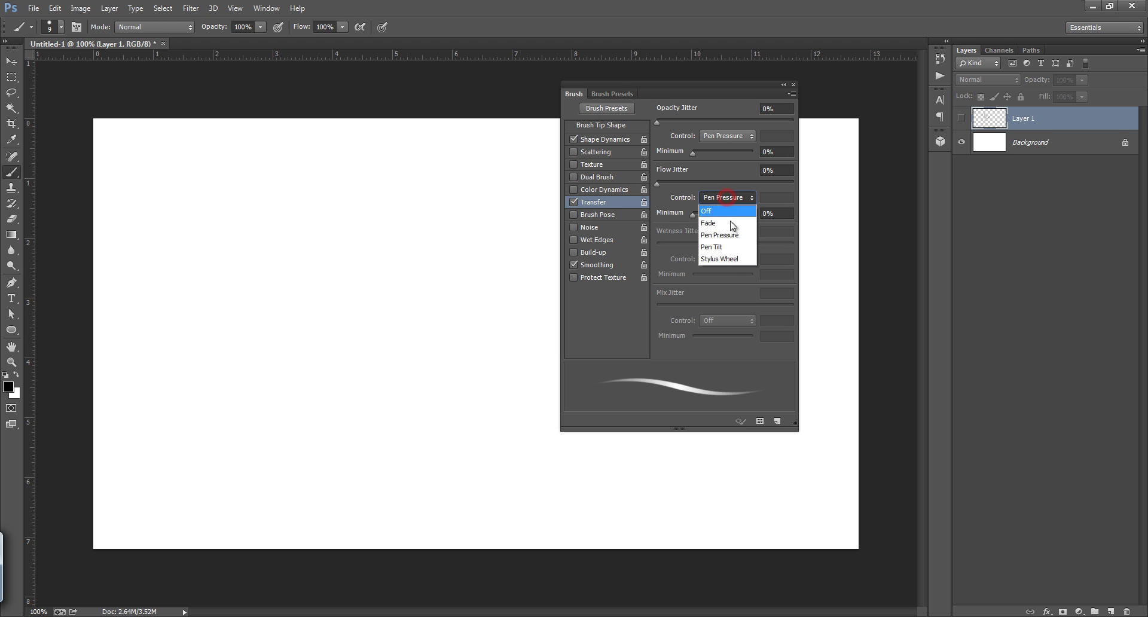
click(727, 236)
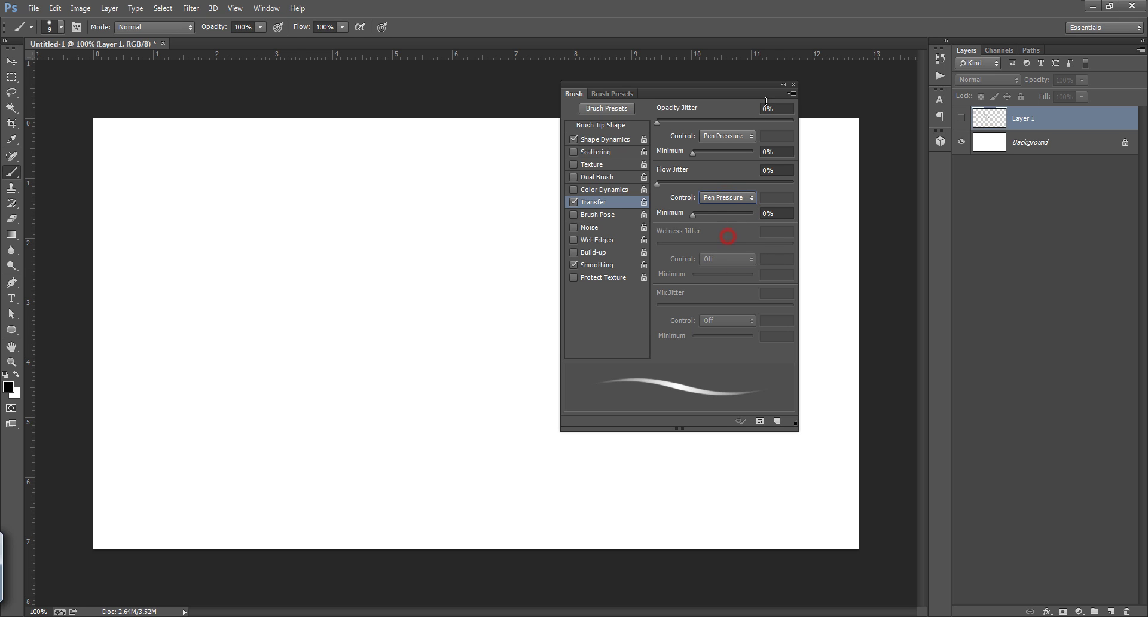
click(793, 86)
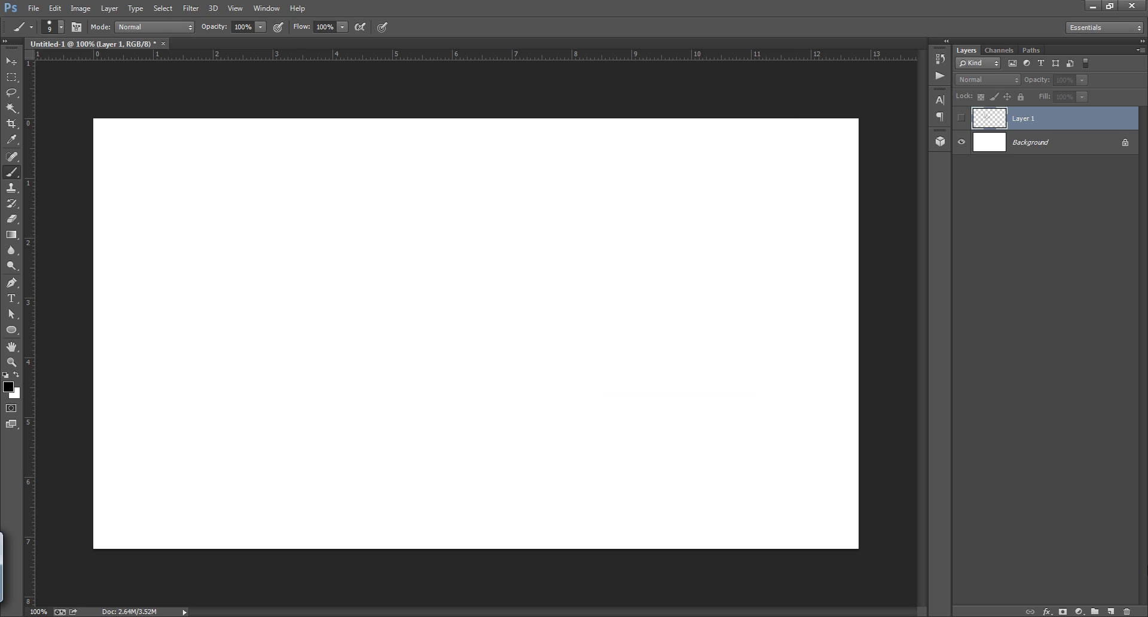
- Write an underlined grey 'Jack' on a new Layer 2, then hide it and show Layer 1
click(1110, 610)
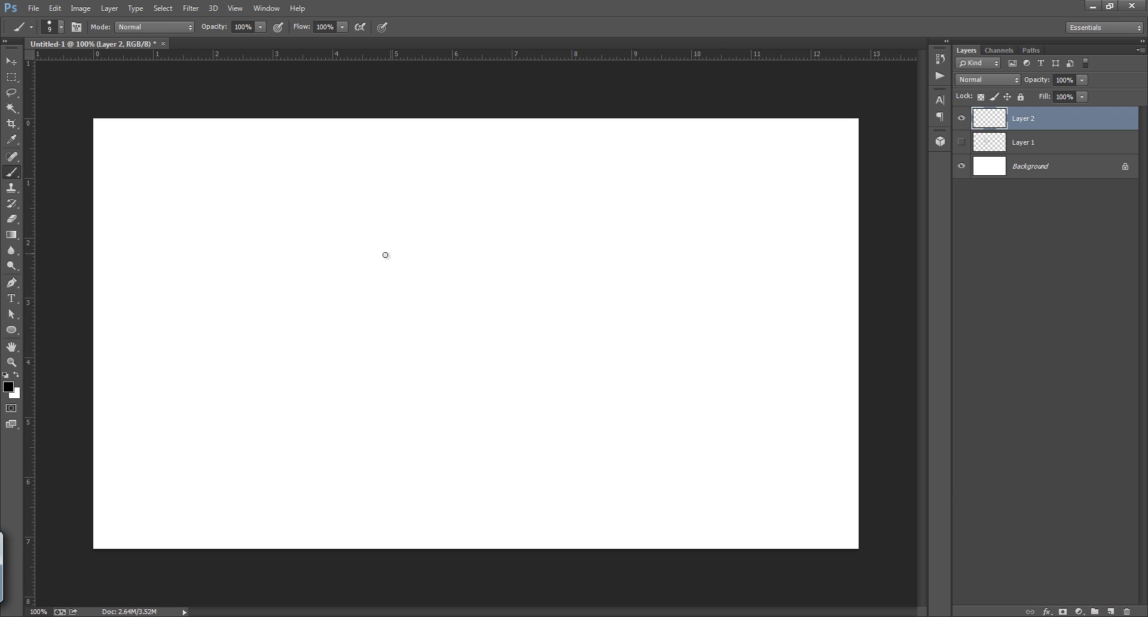
mouse_move(349, 276)
mouse_down()
mouse_move(361, 258)
mouse_move(389, 306)
mouse_up()
drag(399, 306, 409, 326)
mouse_move(417, 305)
mouse_down()
mouse_move(426, 308)
mouse_move(418, 322)
mouse_up()
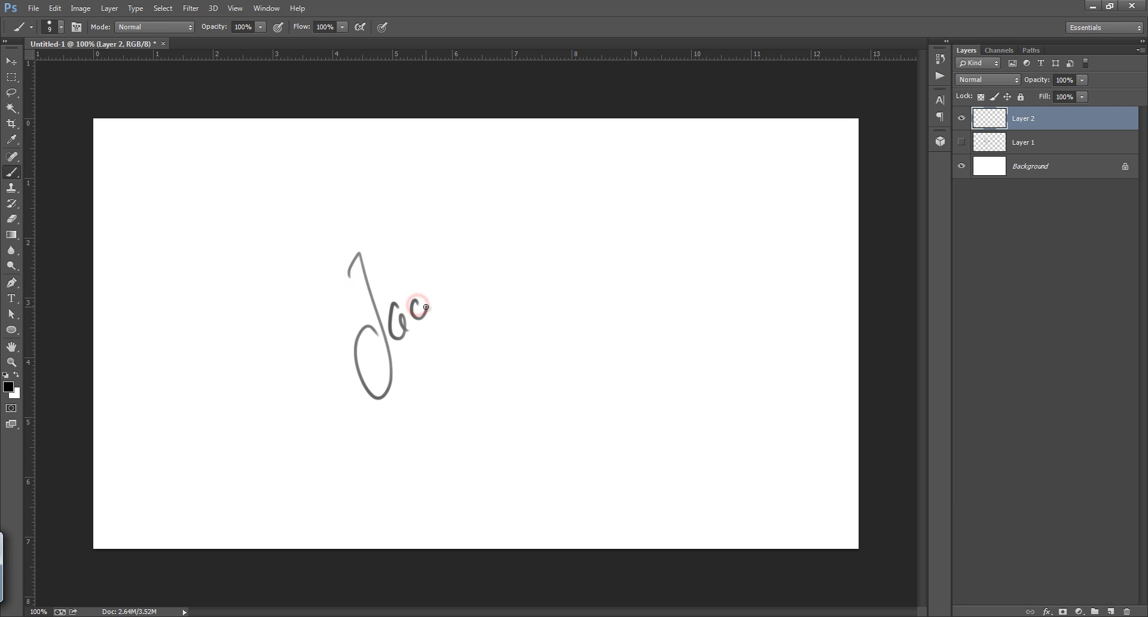
drag(426, 269, 439, 323)
drag(447, 272, 460, 309)
drag(400, 356, 494, 305)
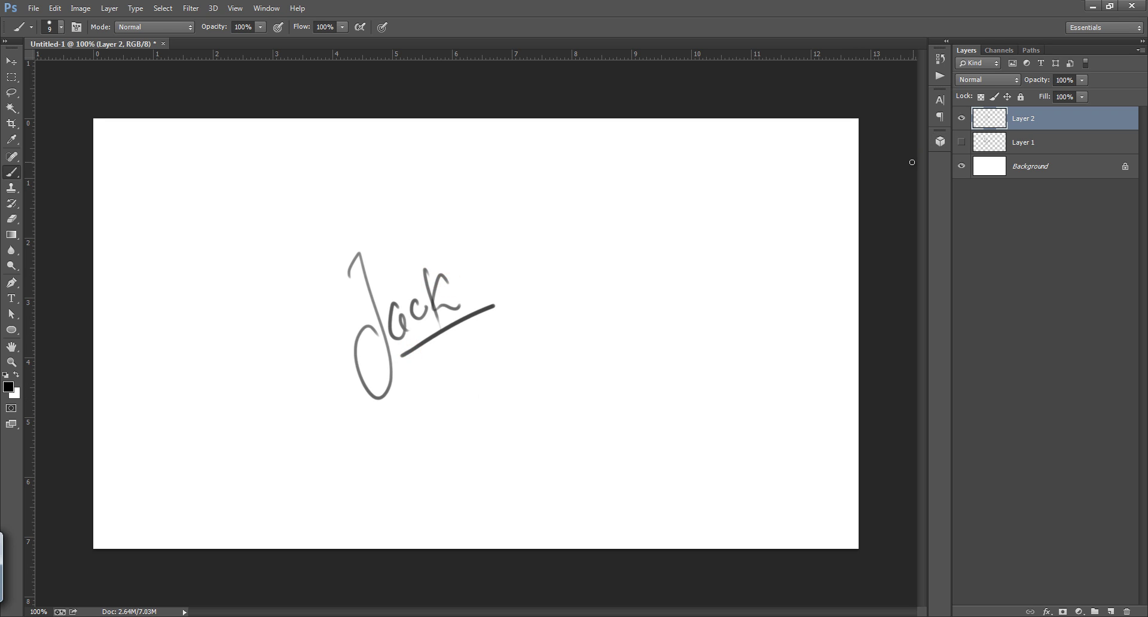
click(961, 118)
click(961, 142)
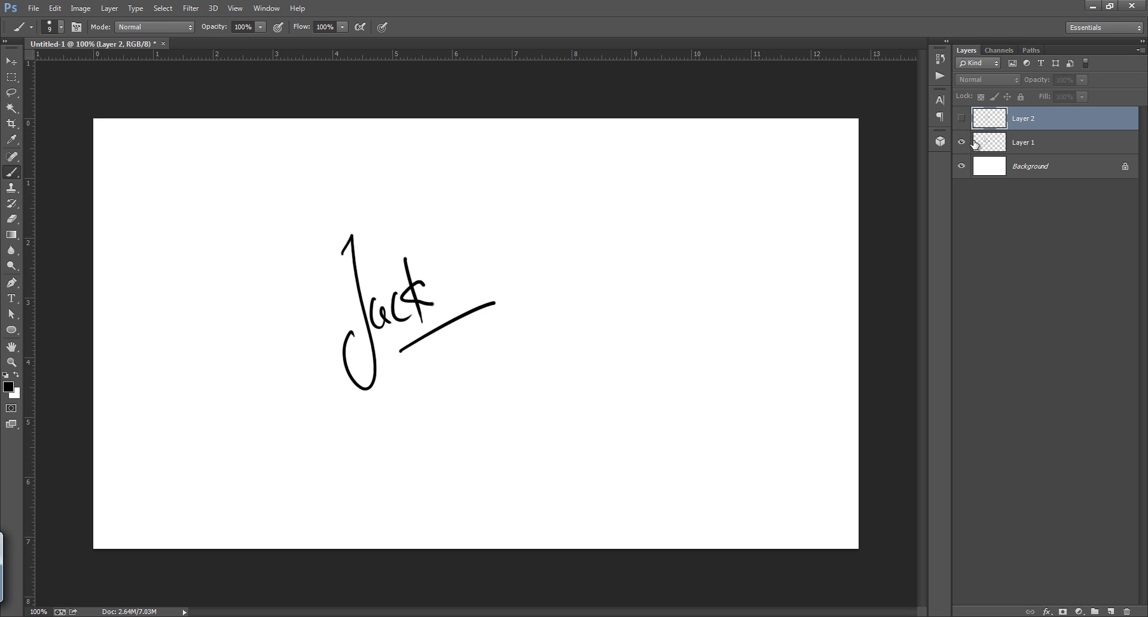
- Compare the two signatures, leaving the black one visible and Layer 2 hidden
click(962, 142)
click(961, 142)
click(961, 118)
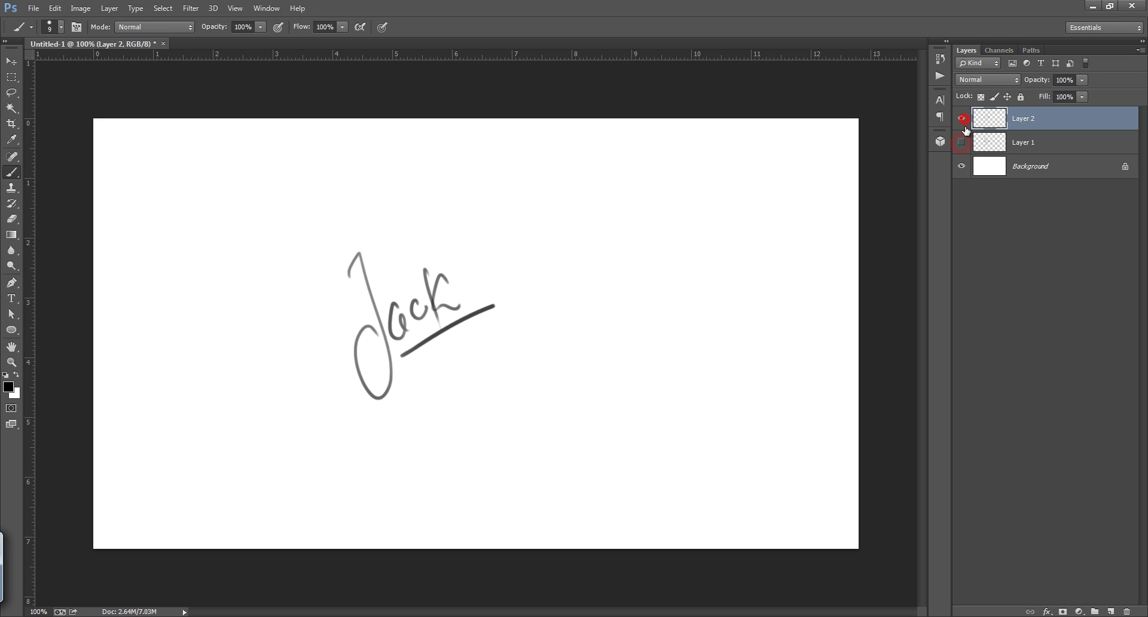
click(961, 118)
click(961, 143)
click(978, 142)
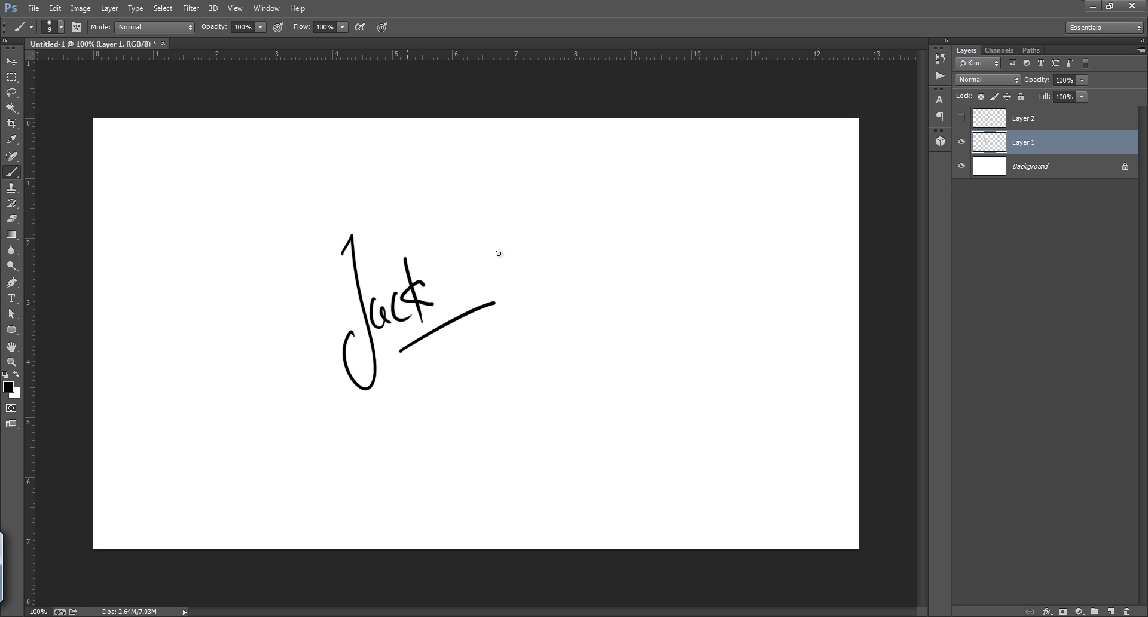
- Convert the Background into Layer 0 and delete it to leave a transparent canvas
click(1123, 170)
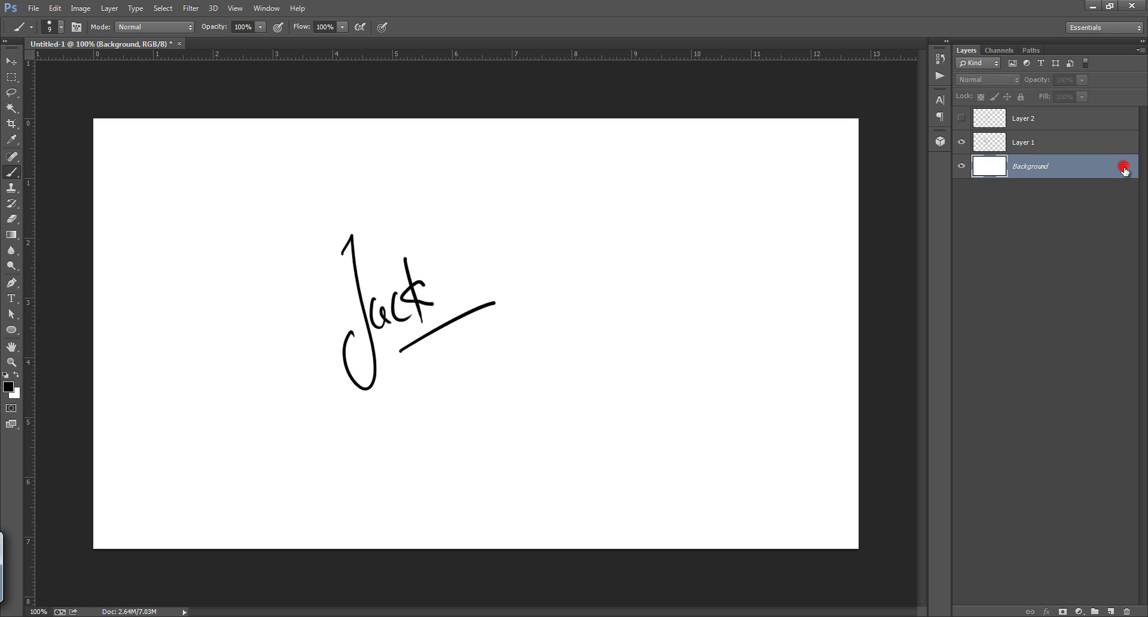
double_click(1123, 169)
click(672, 200)
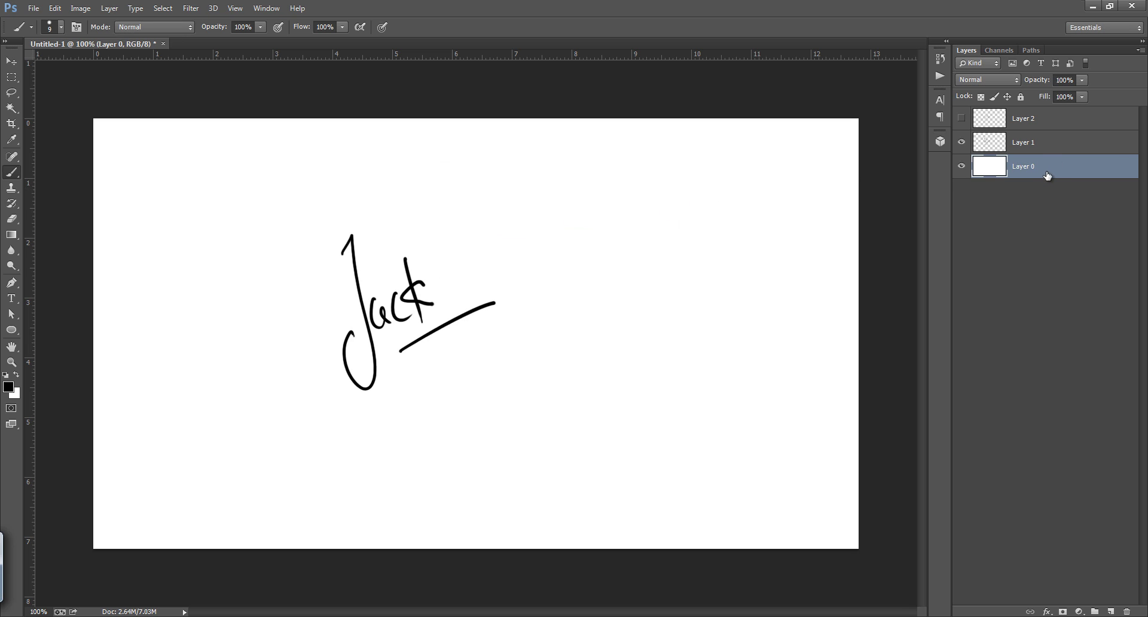
key(Delete)
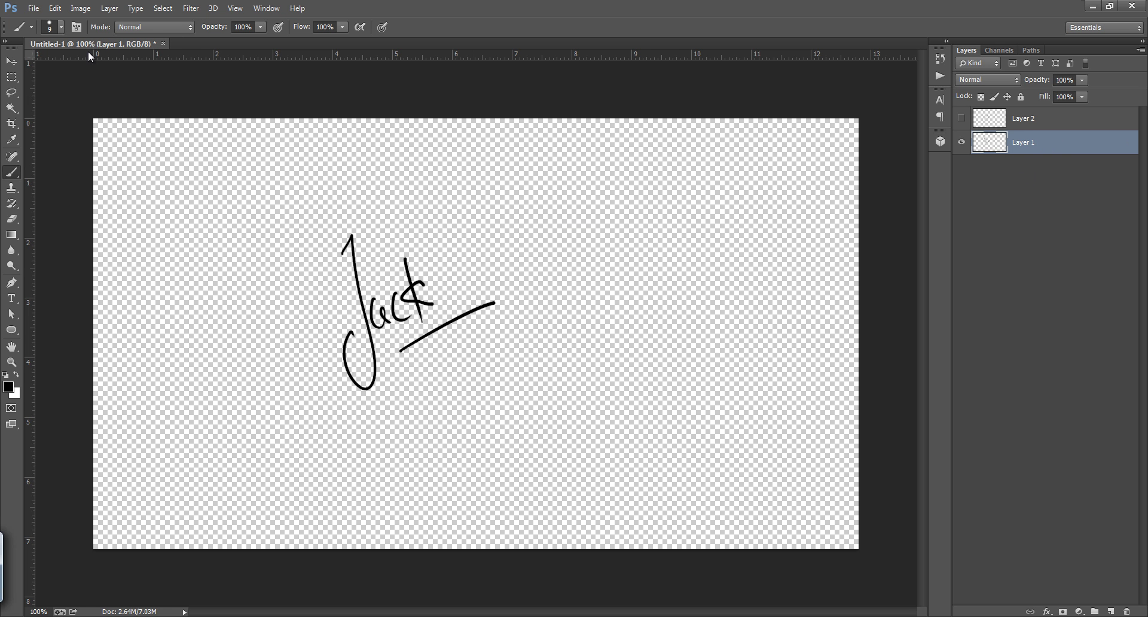
- Open Save for Web and keep PNG-24 as the export format with Transparency on
click(34, 8)
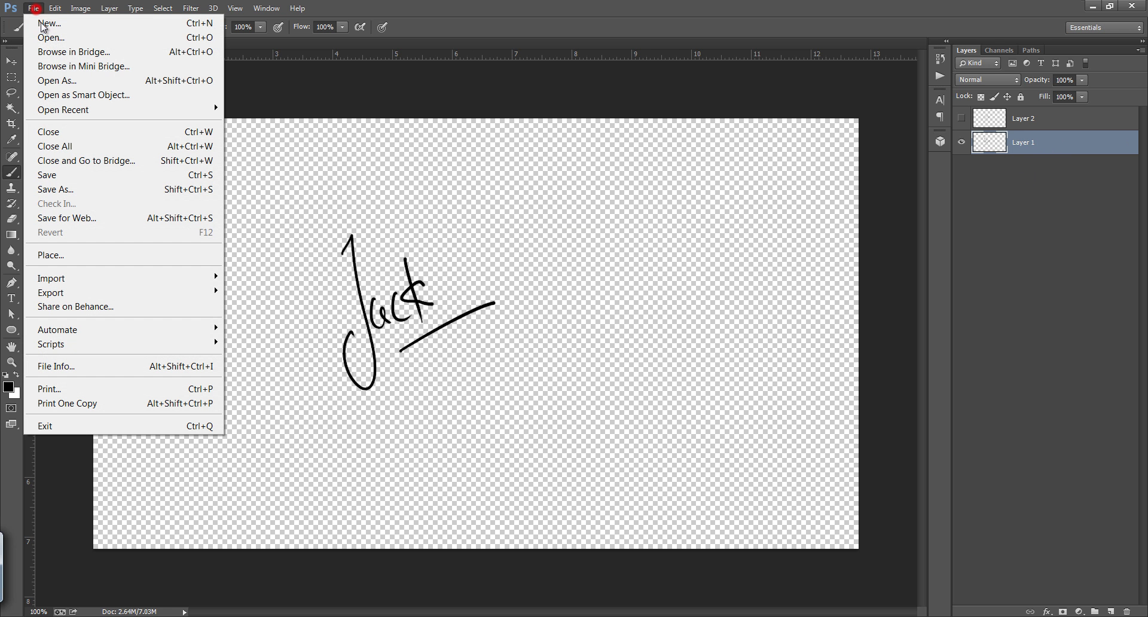
click(98, 218)
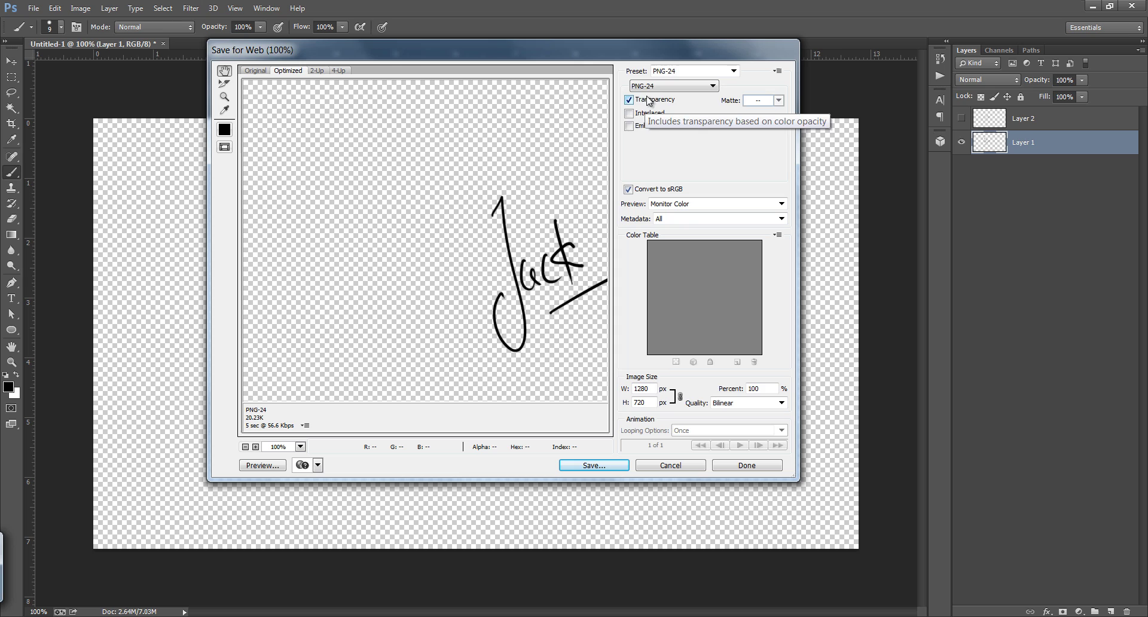
click(660, 85)
click(661, 119)
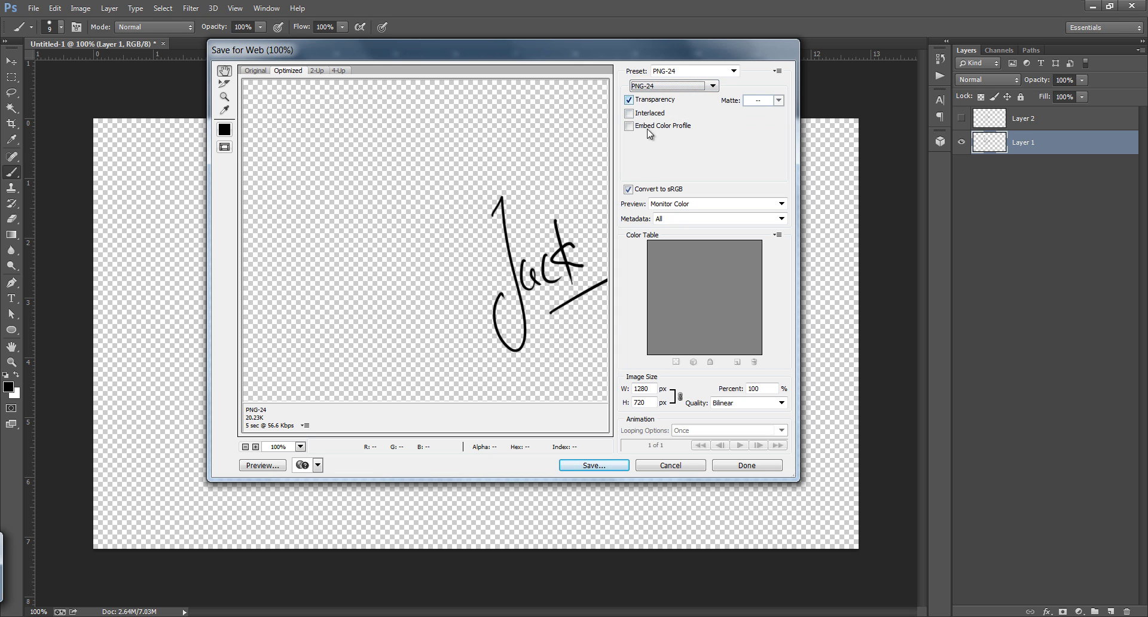
- Save the signature PNG to the Desktop with the file name 'watermark'
click(603, 465)
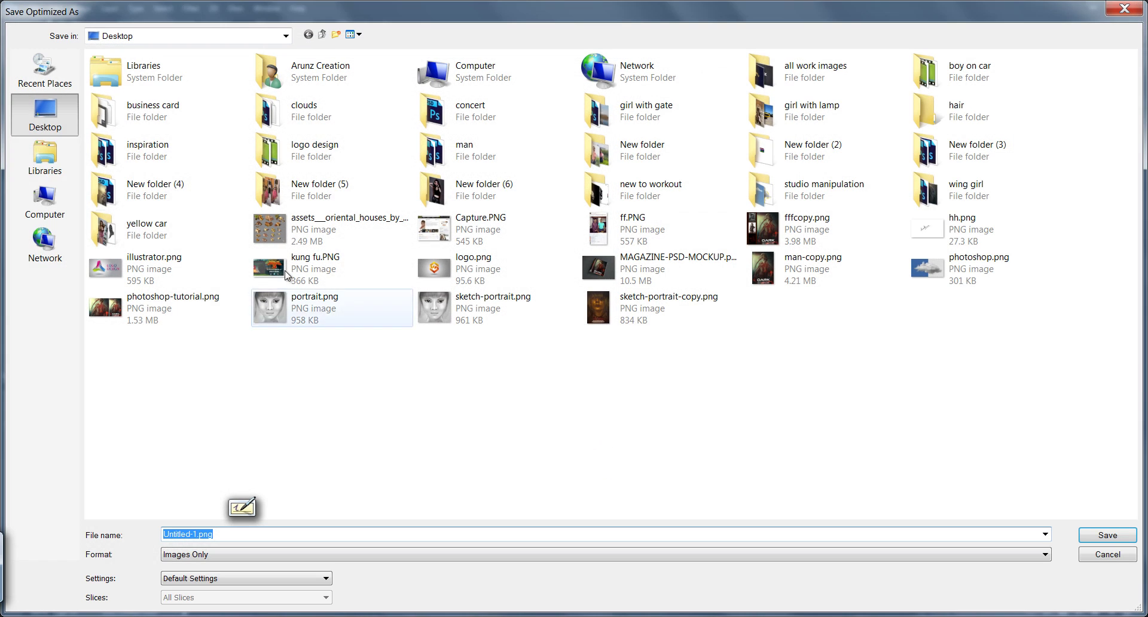
text(water)
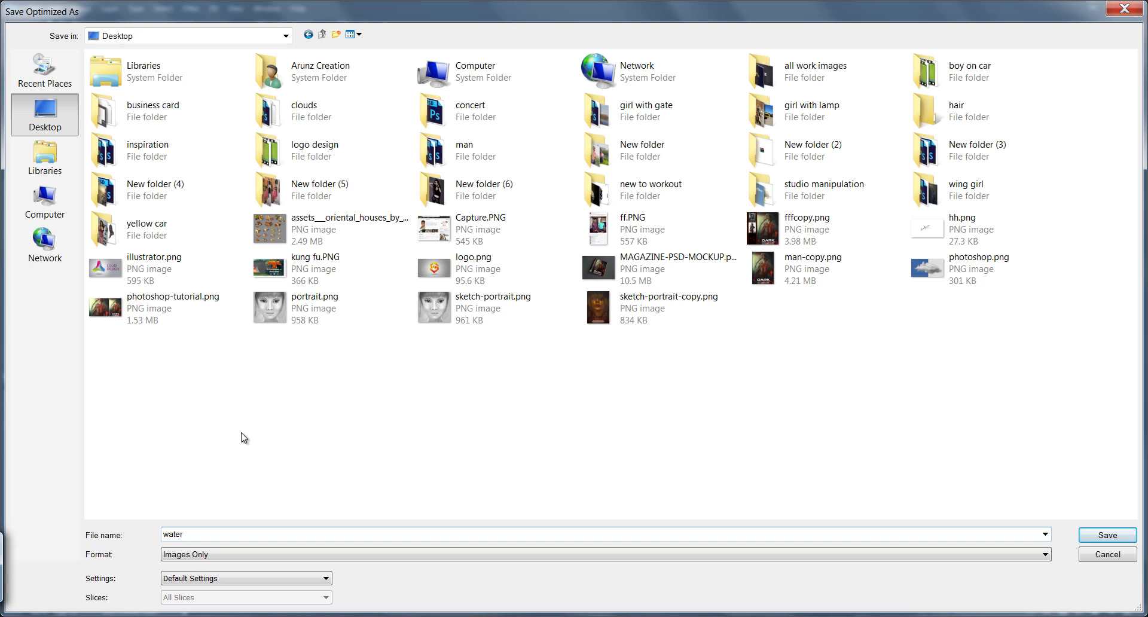
text(mark)
click(1109, 536)
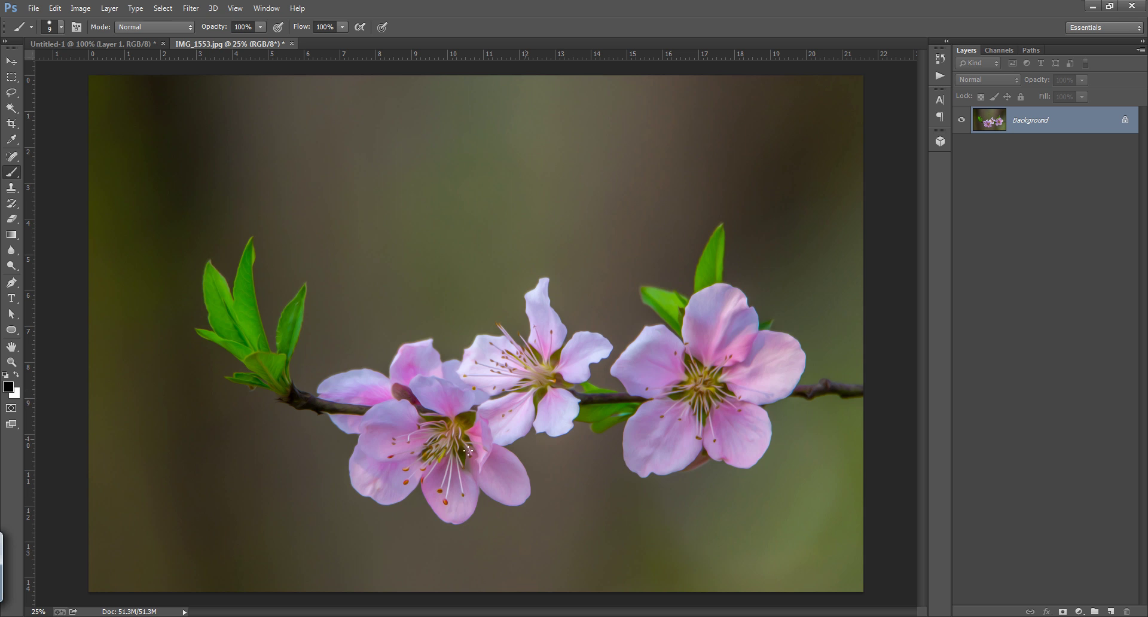
- Drag watermark.png from its folder onto the flower photo and commit the placement
key(alt+Tab)
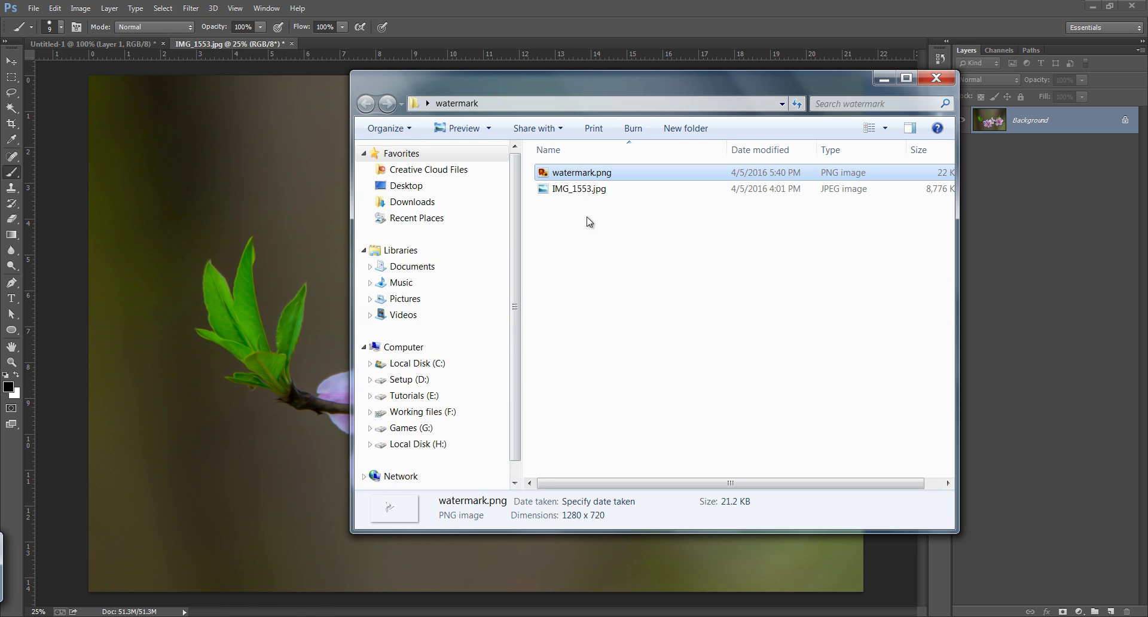
click(606, 225)
drag(583, 178, 300, 245)
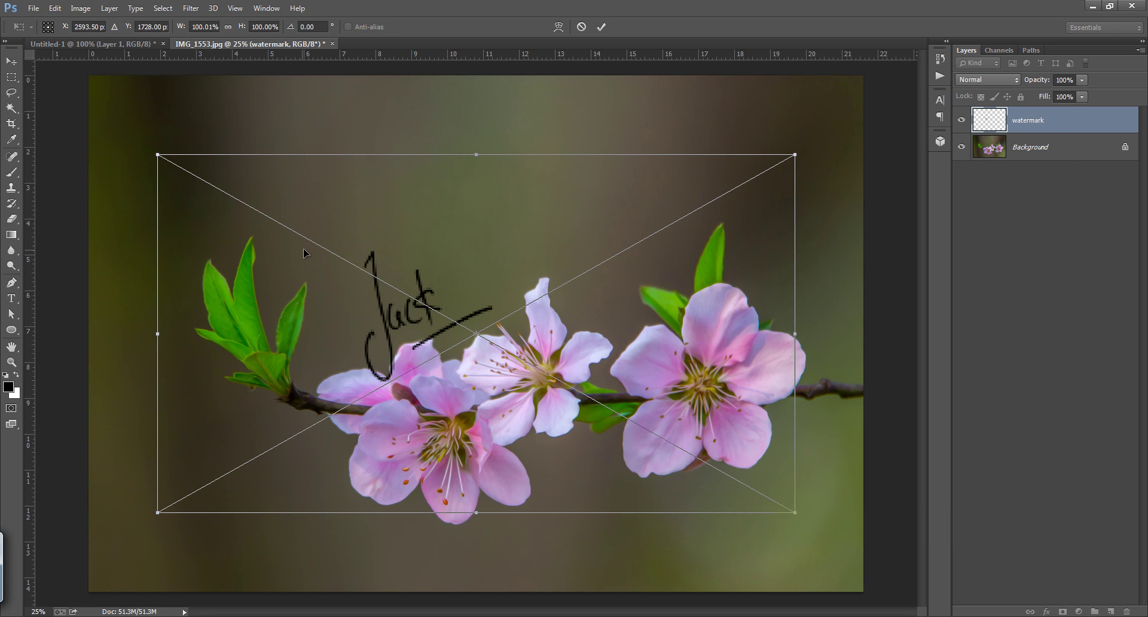
click(601, 27)
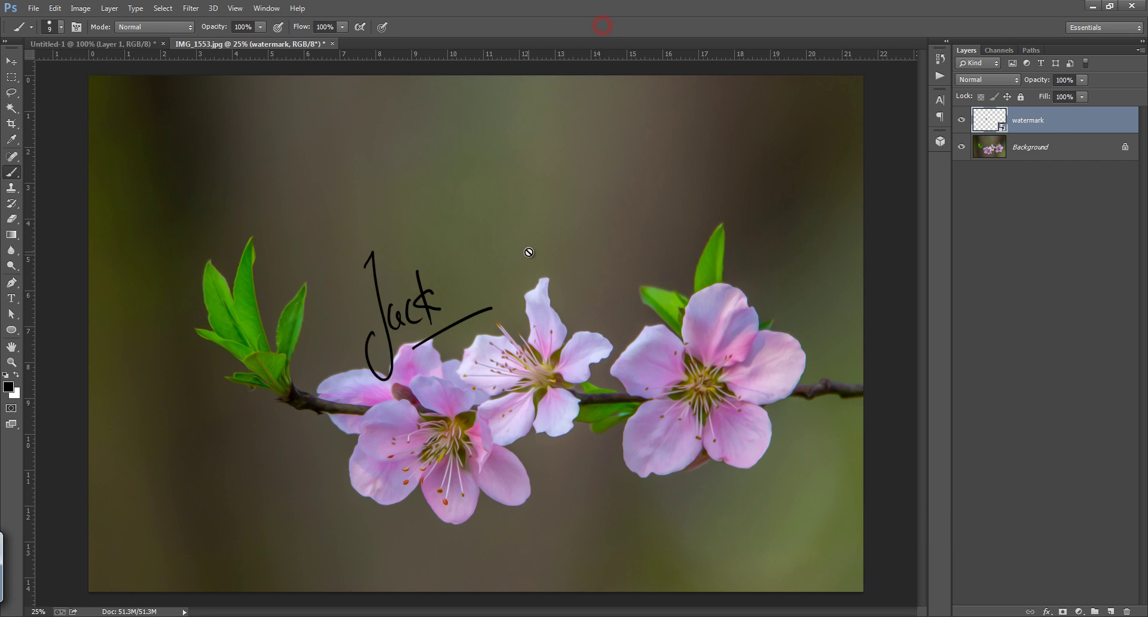
- Scale the 'Jack' signature down to 37.08% and commit it in the photo's lower-left corner
click(11, 61)
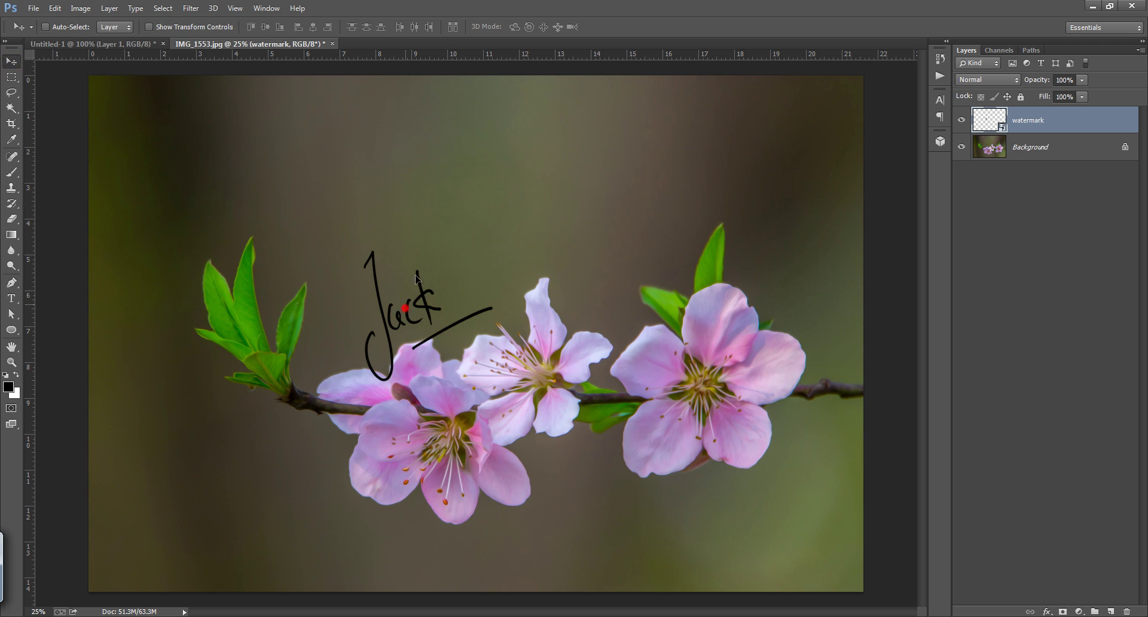
drag(417, 278, 460, 178)
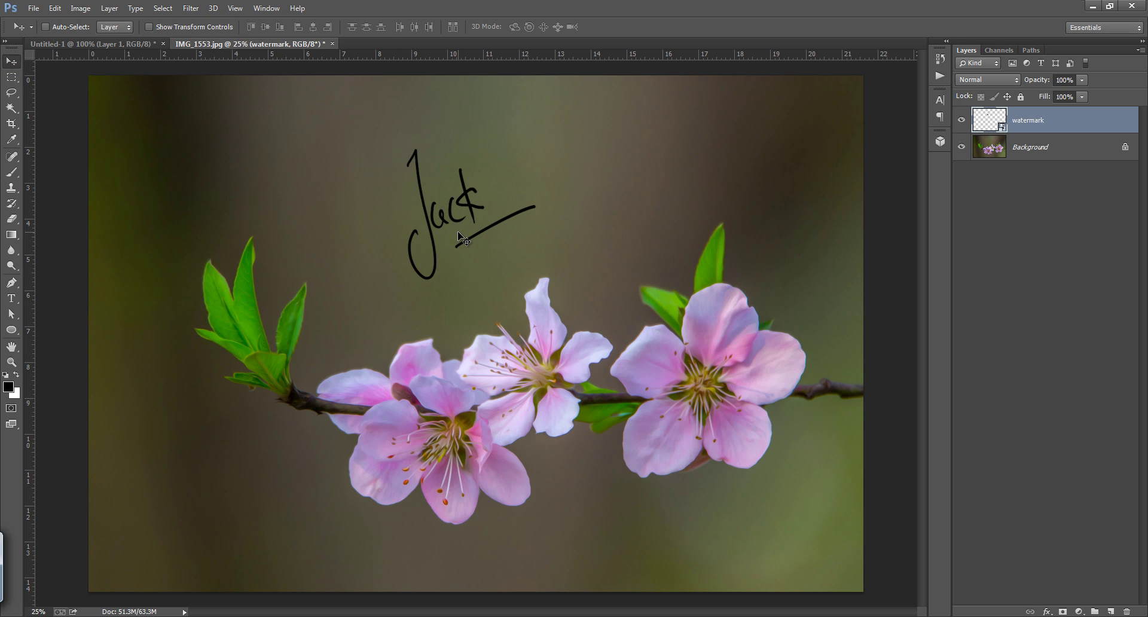
key(ctrl+t)
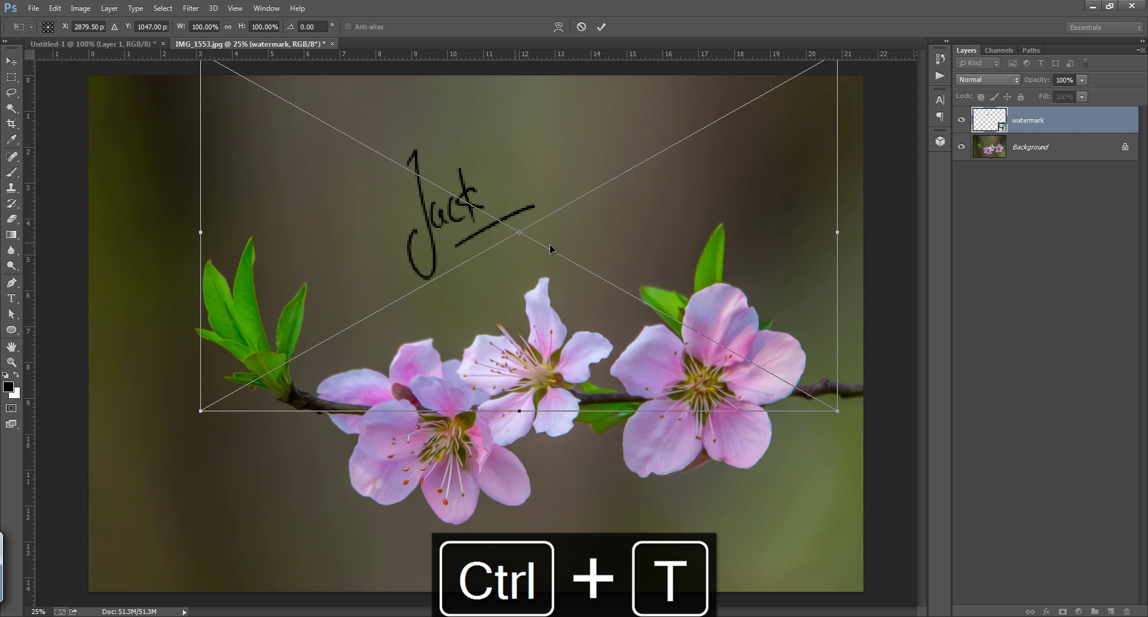
drag(839, 411, 632, 291)
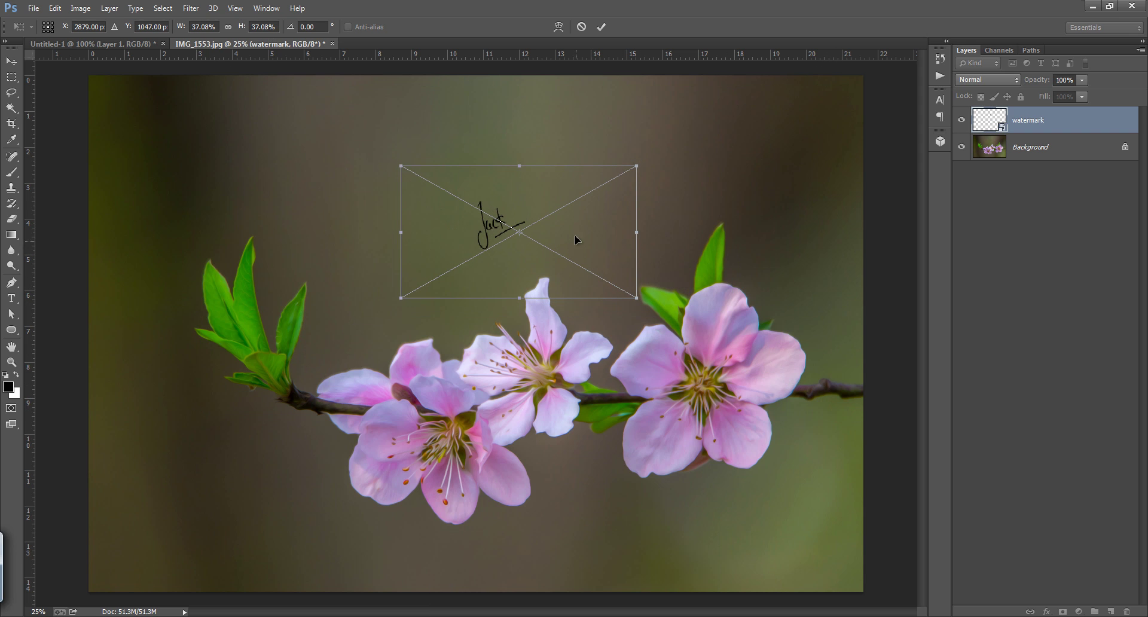
drag(575, 235, 263, 502)
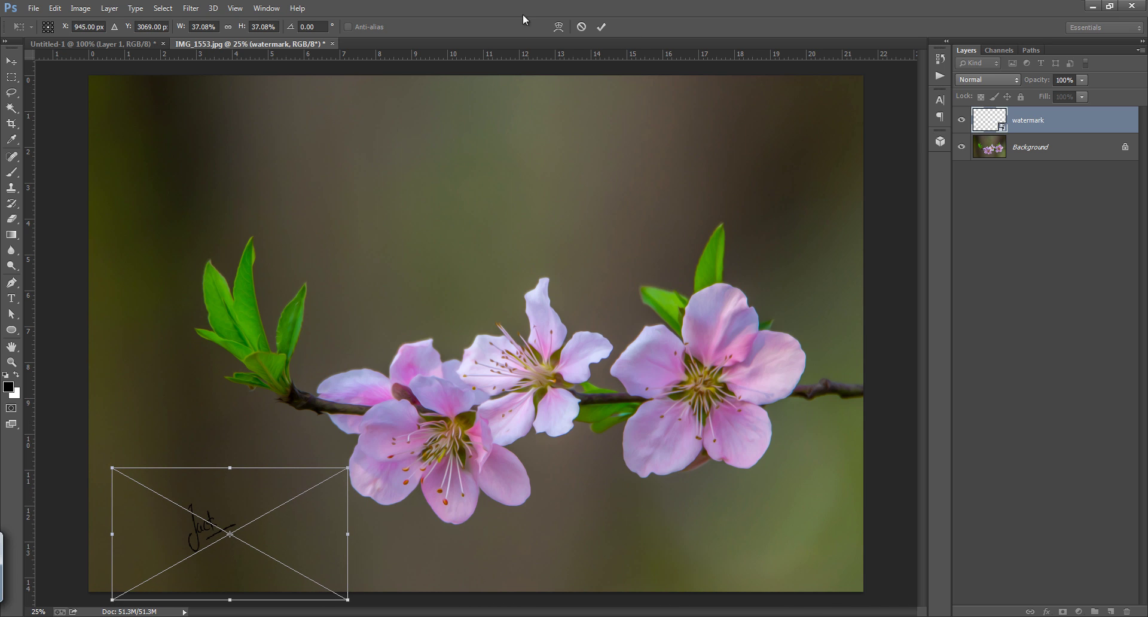
click(601, 26)
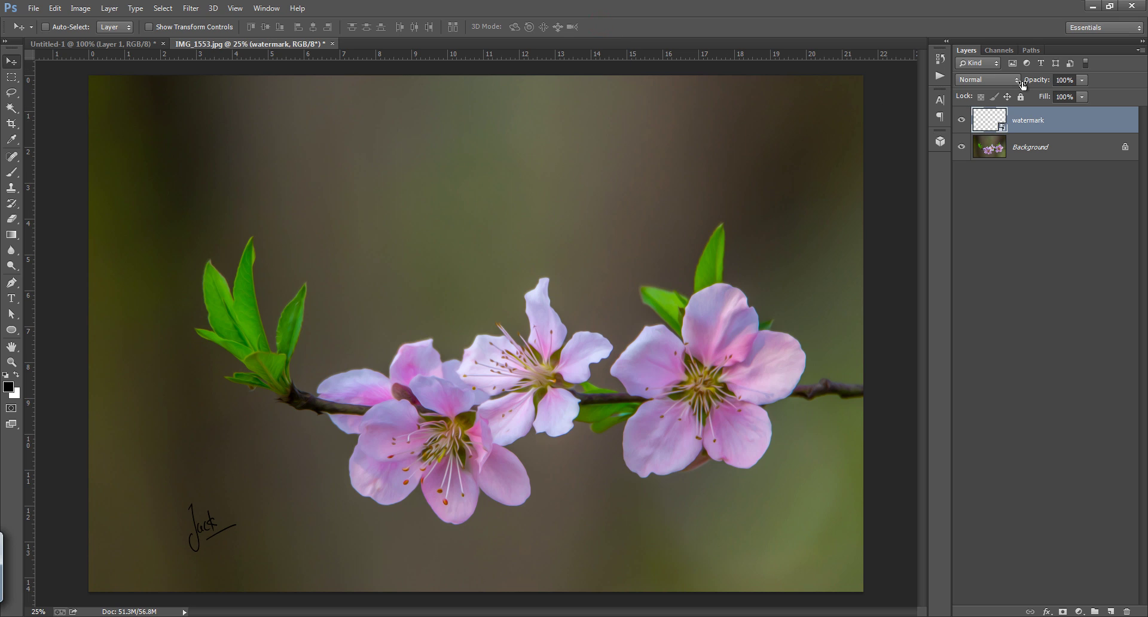
- Set the watermark layer opacity to 43% and move the faded signature to the lower-right corner
mouse_move(1029, 80)
mouse_down()
mouse_move(965, 94)
mouse_move(980, 95)
mouse_up()
mouse_move(207, 531)
mouse_down()
mouse_move(401, 508)
mouse_move(762, 526)
mouse_move(774, 549)
mouse_up()
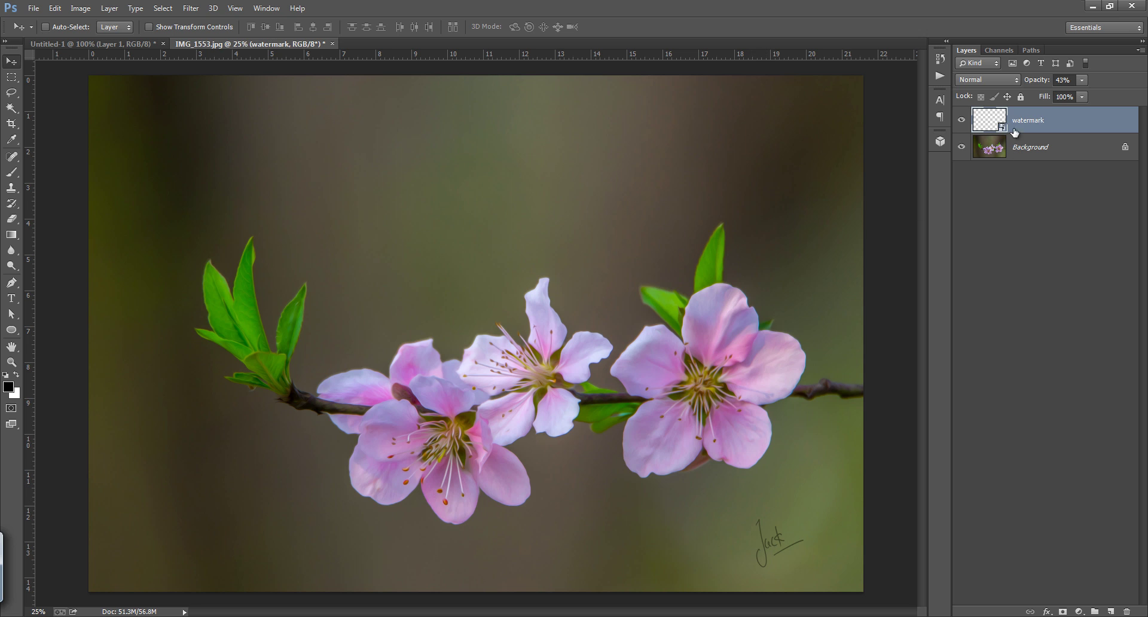
- Rasterize the watermark layer, invert the signature to white, and raise its opacity to 60%
right_click(1042, 120)
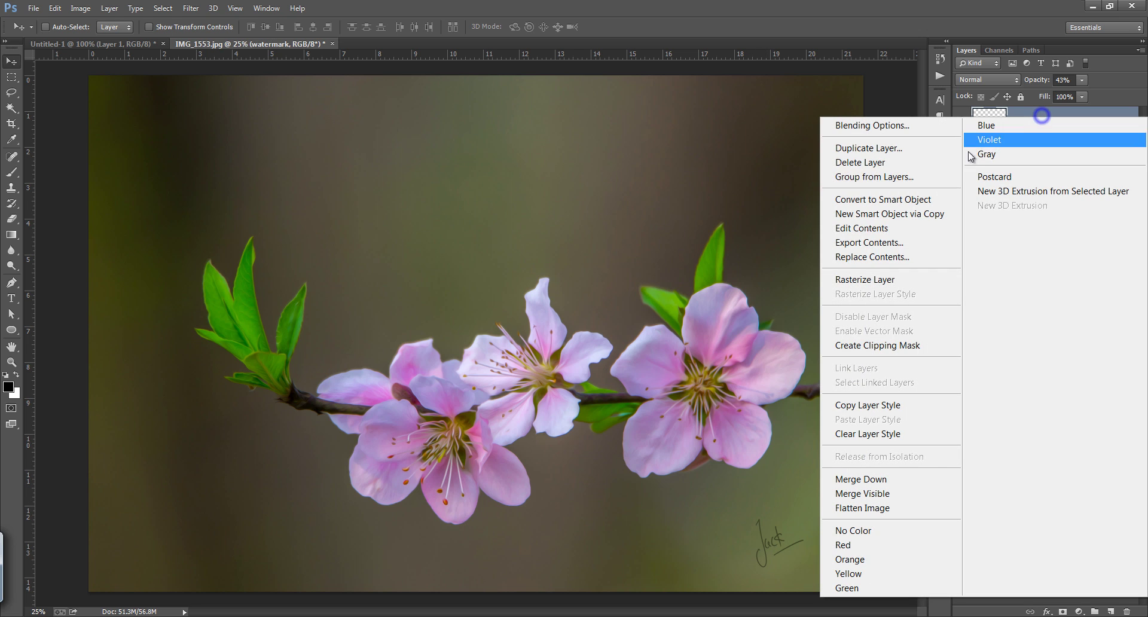
click(890, 280)
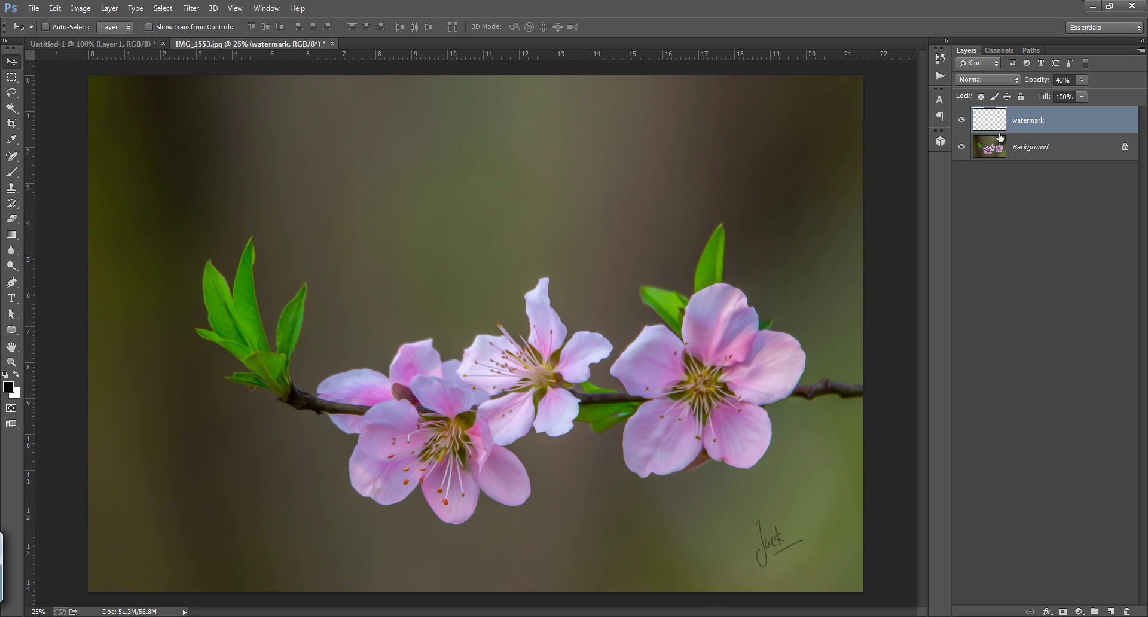
key(ctrl+i)
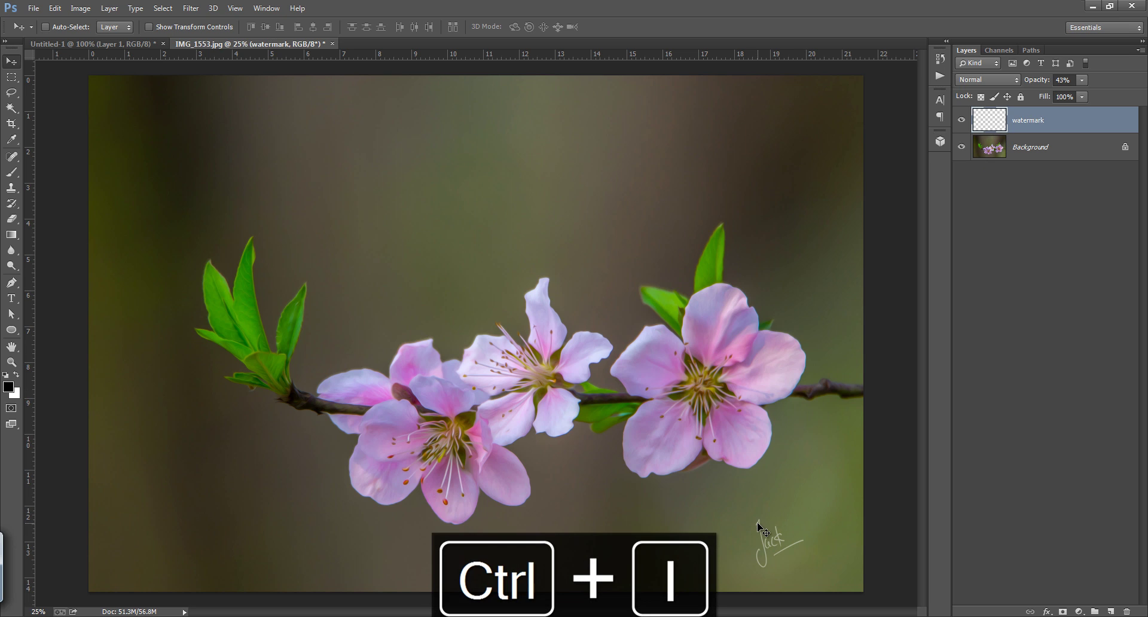
mouse_move(1036, 80)
mouse_down()
mouse_move(1070, 80)
mouse_move(1004, 85)
mouse_up()
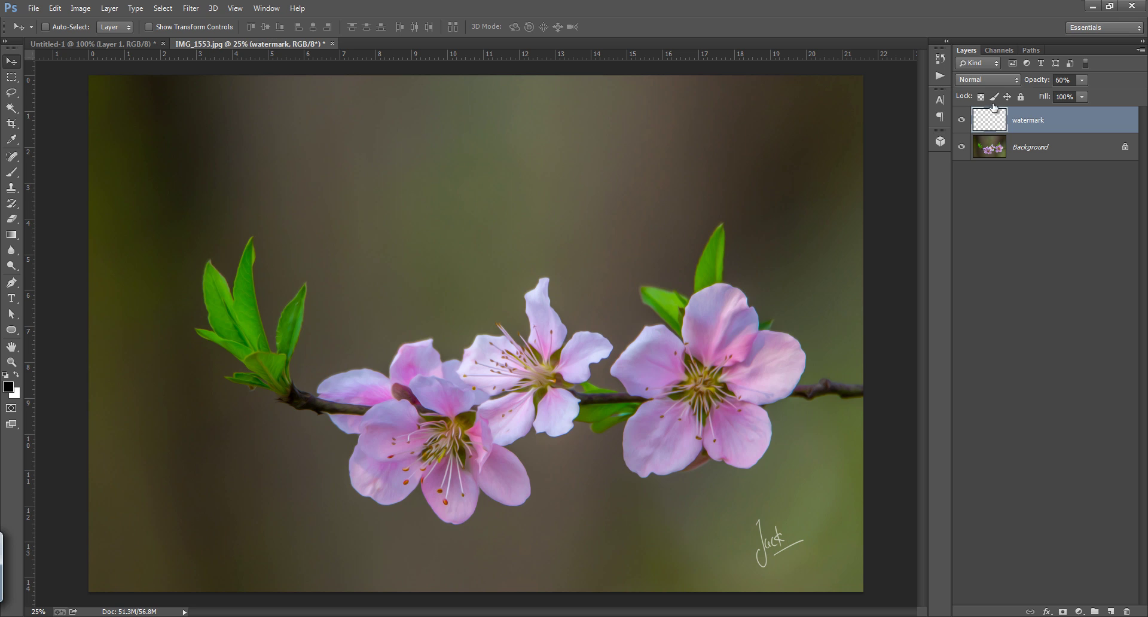